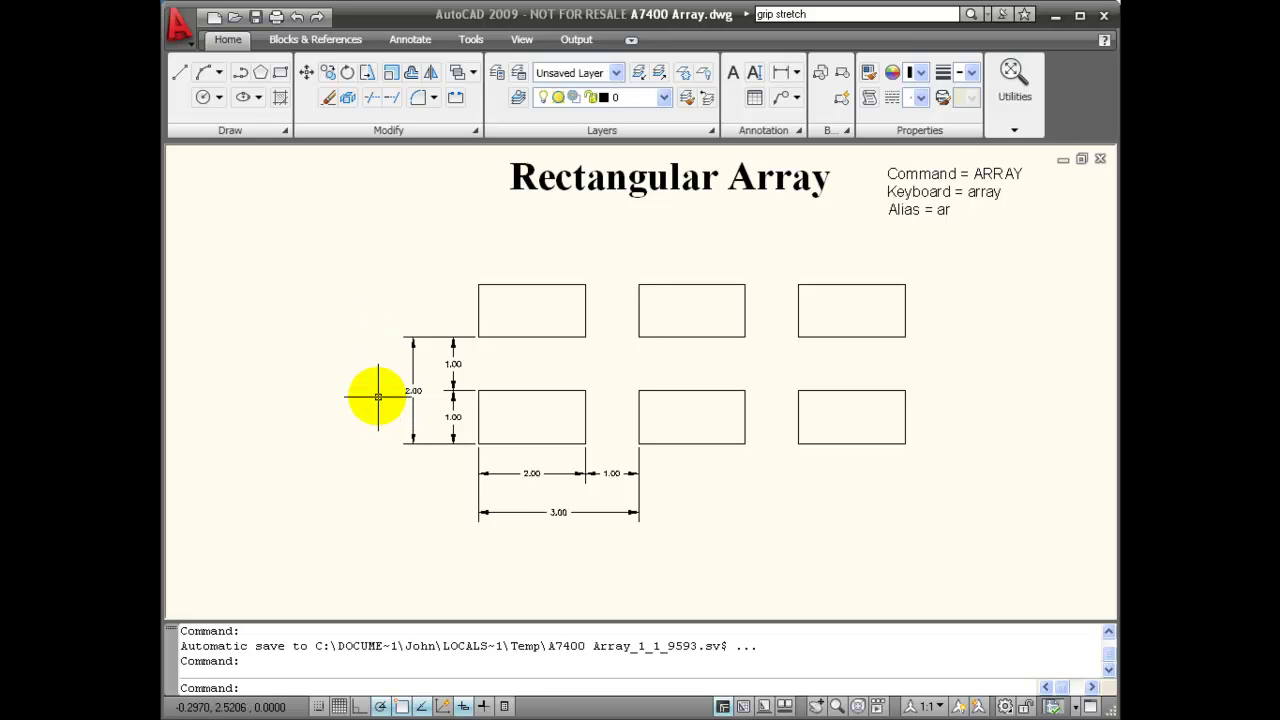
pyautogui.click(614, 271)
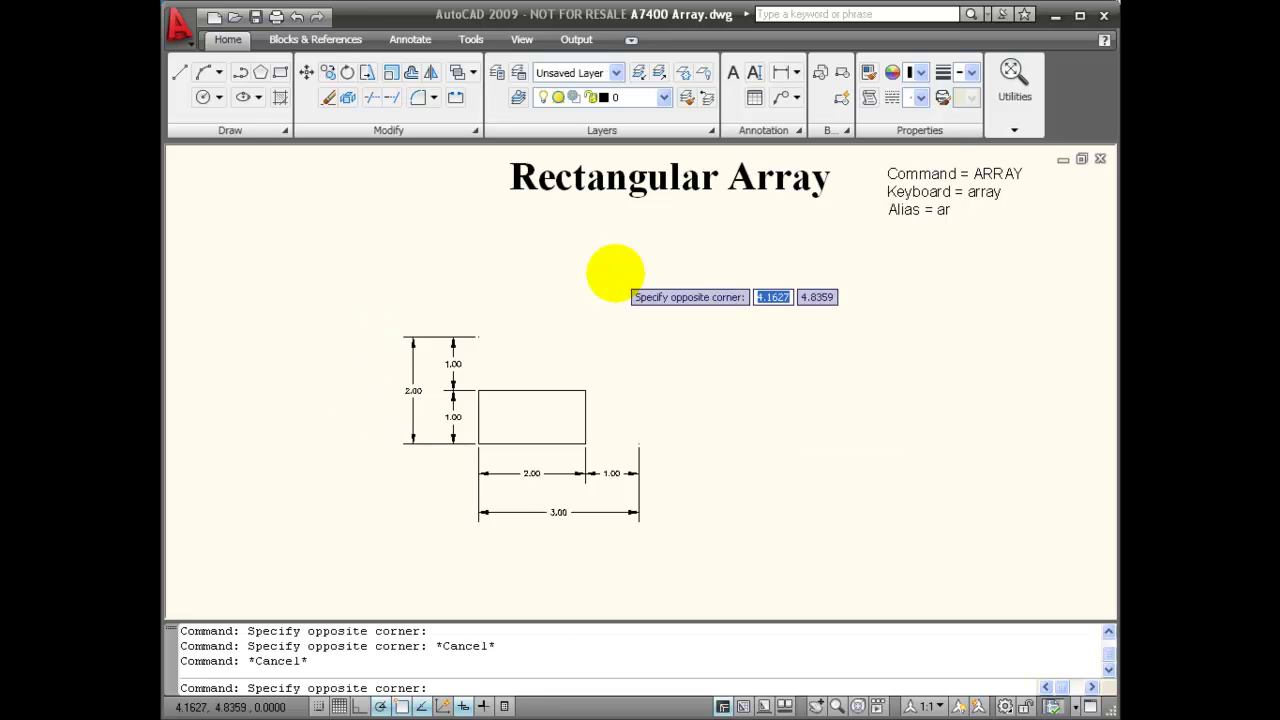
pyautogui.press('Escape')
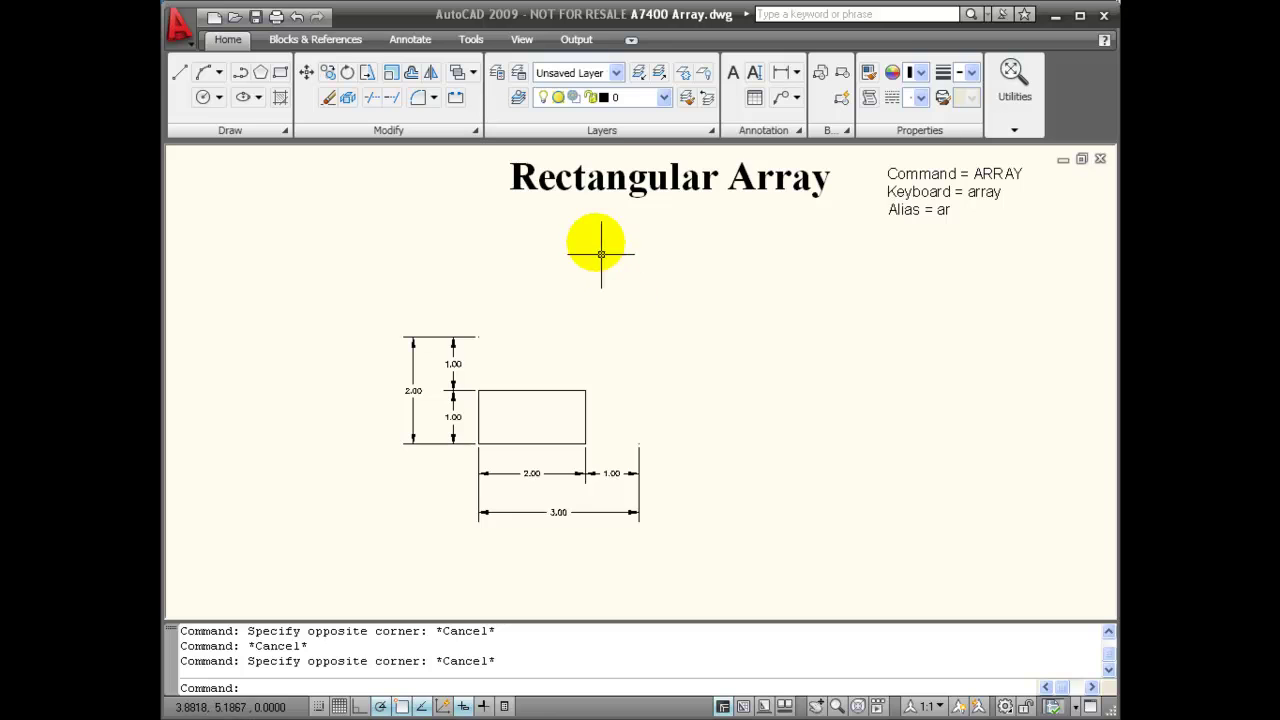
pyautogui.click(476, 130)
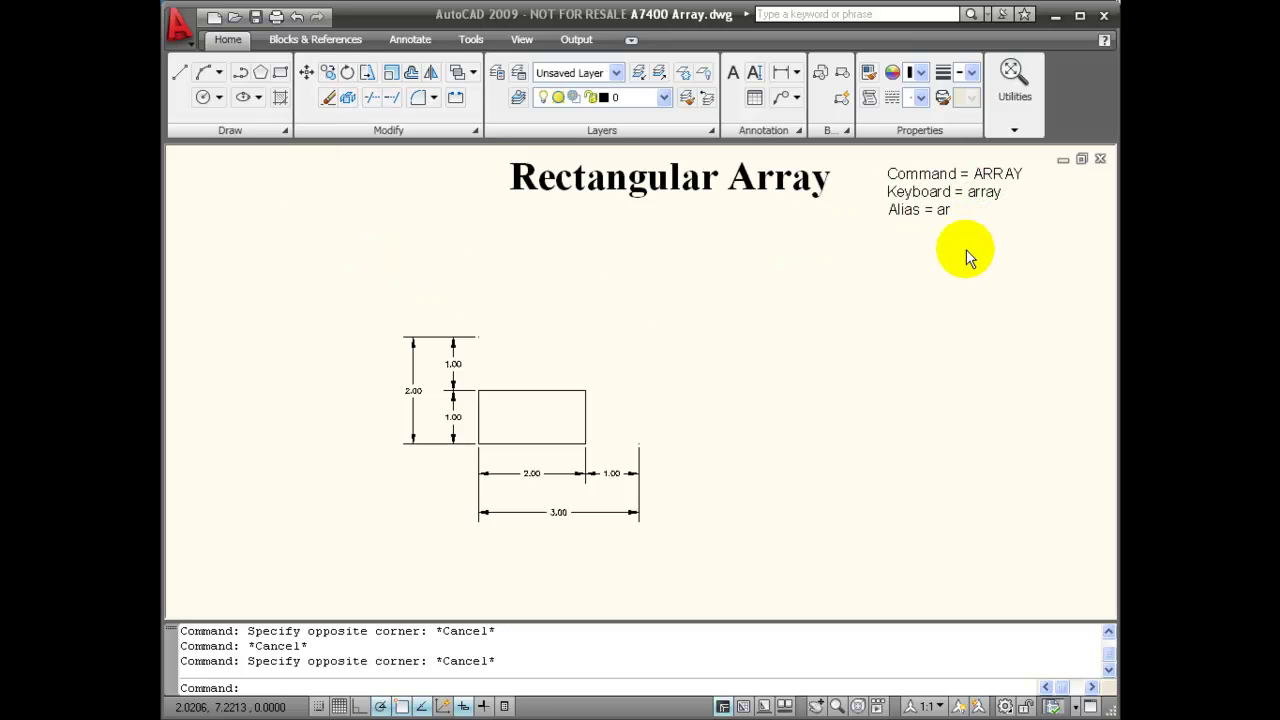
pyautogui.click(757, 289)
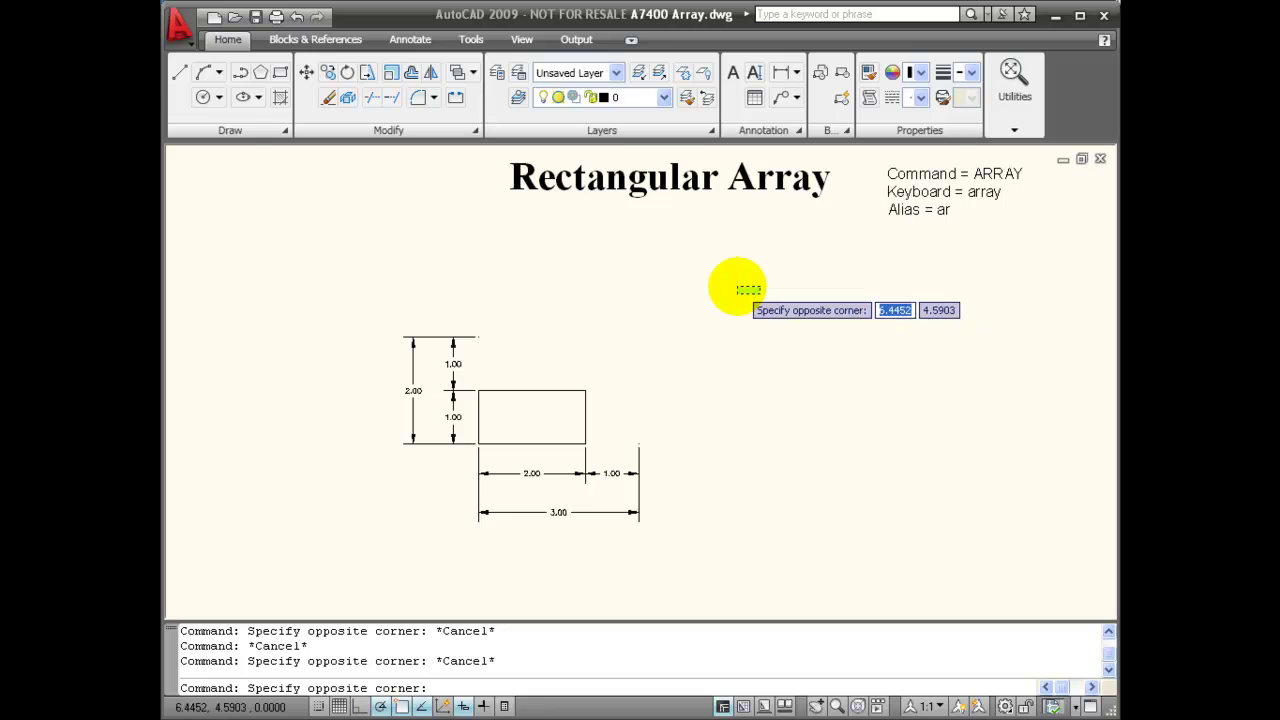
pyautogui.press('Escape')
pyautogui.press('Escape')
# - Start a rectangular array and select the dimensioned rectangle as the object to copy
pyautogui.write('ar')
pyautogui.press('Return')
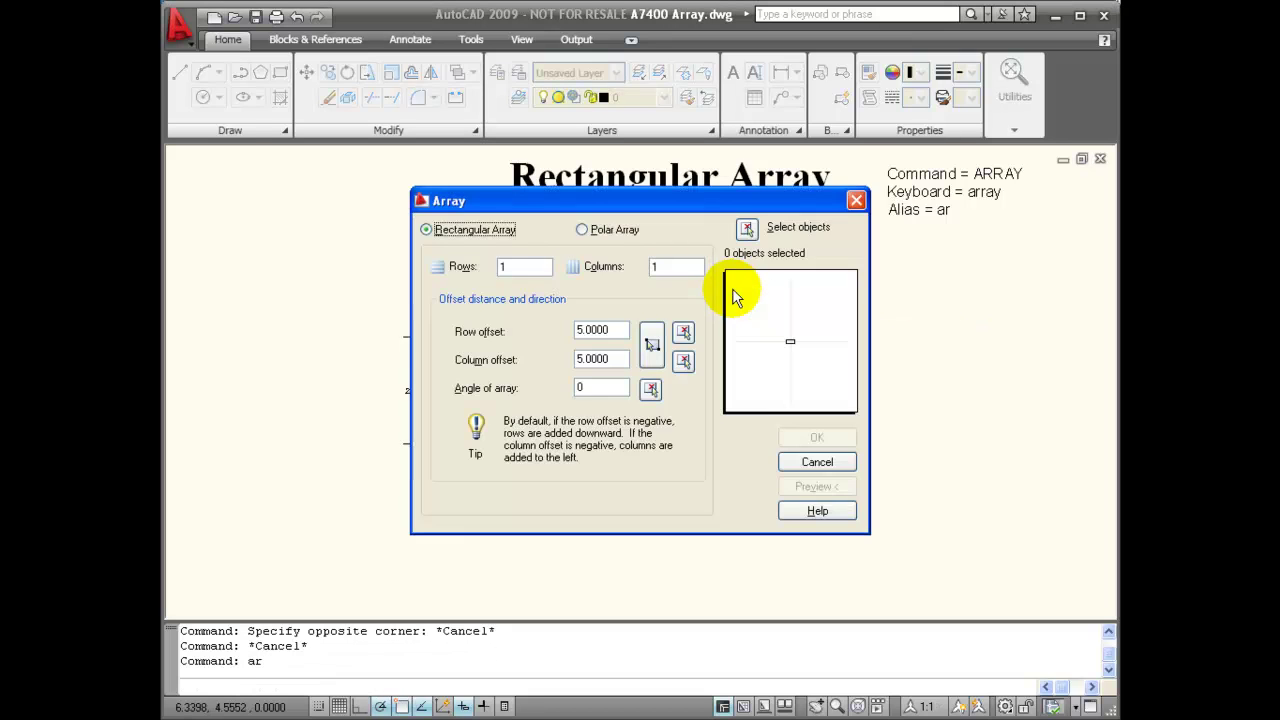
pyautogui.moveTo(665, 197); pyautogui.dragTo(835, 195)
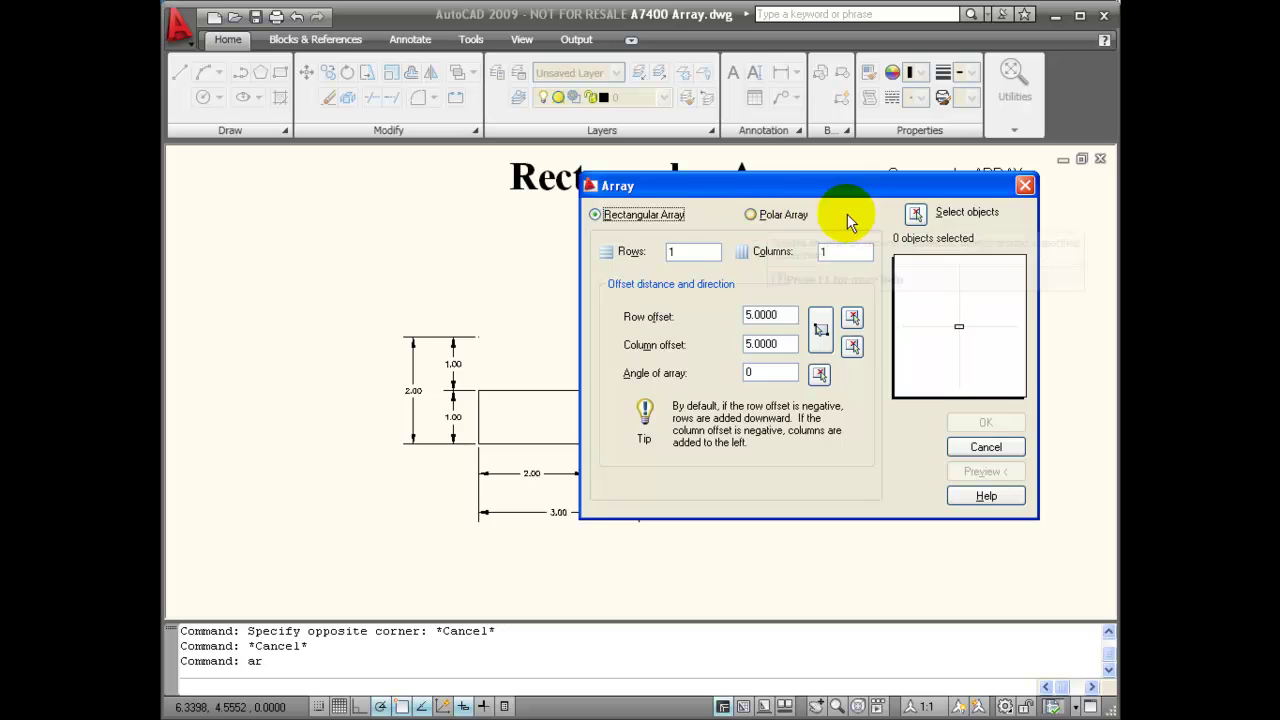
pyautogui.click(916, 215)
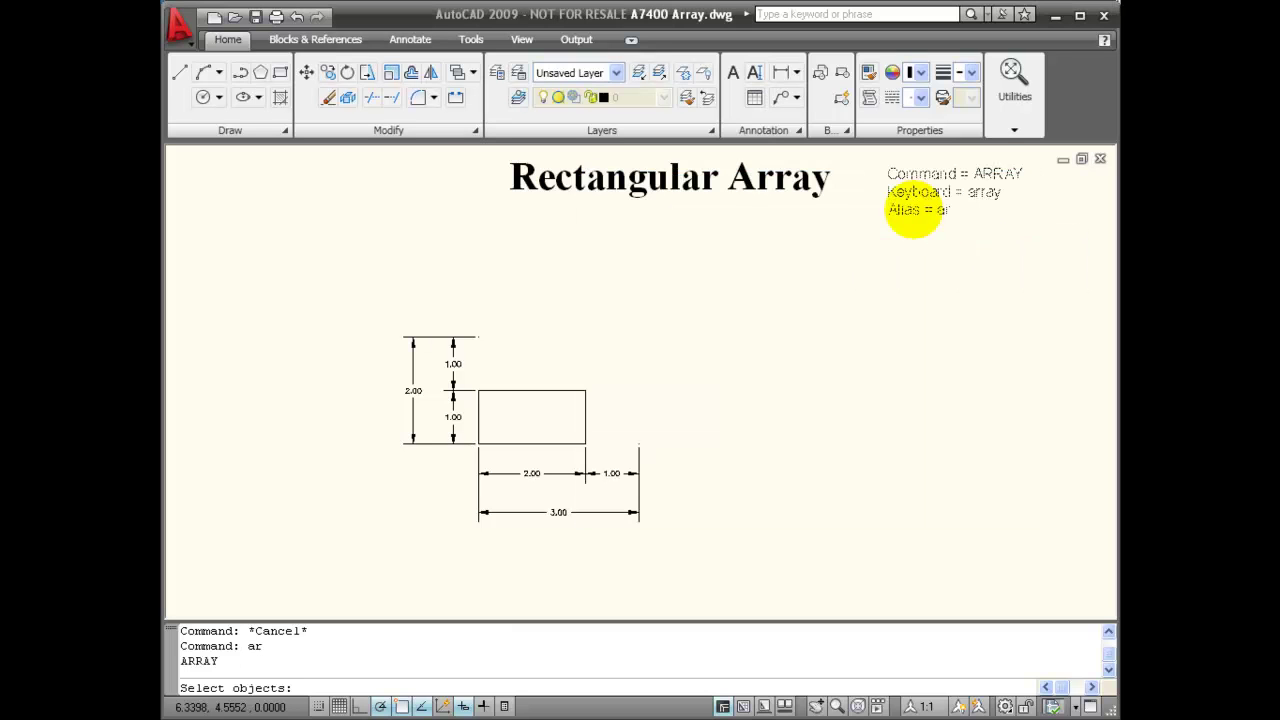
pyautogui.click(512, 389)
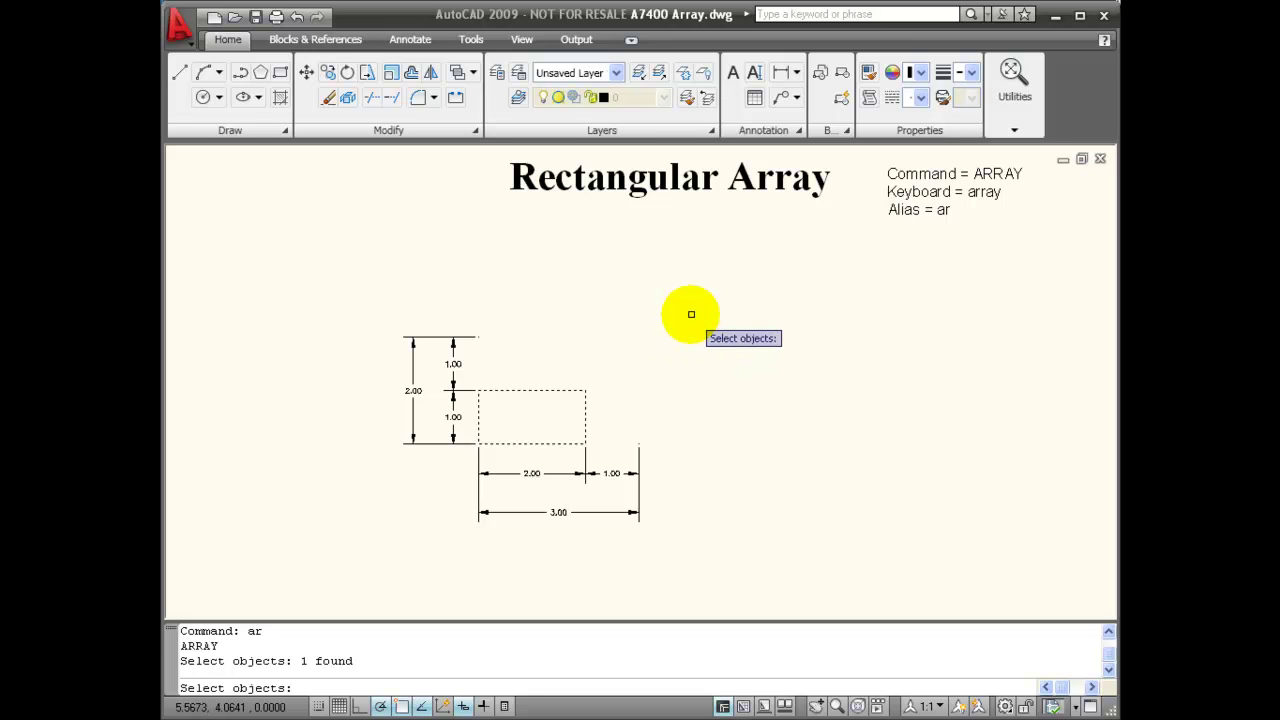
pyautogui.press('Return')
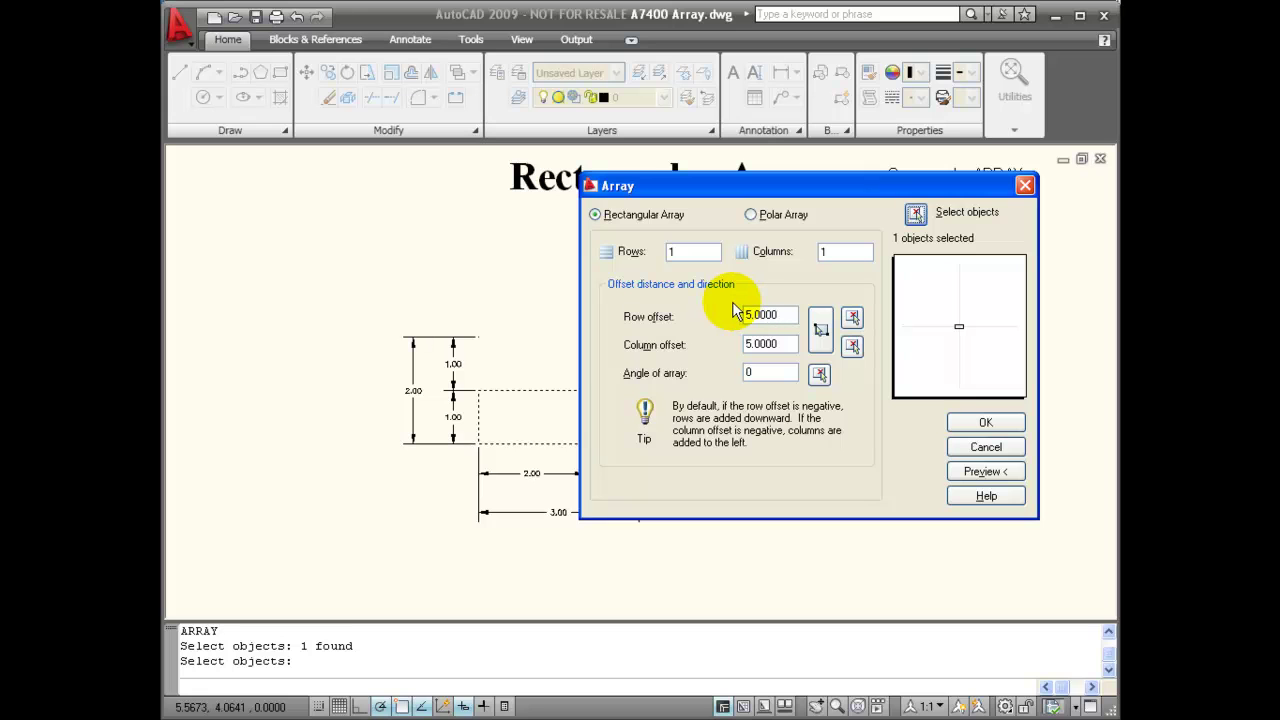
# - Set the array to 2 rows and 3 columns with row offset 2 and column offset 3, and preview it
pyautogui.doubleClick(670, 252)
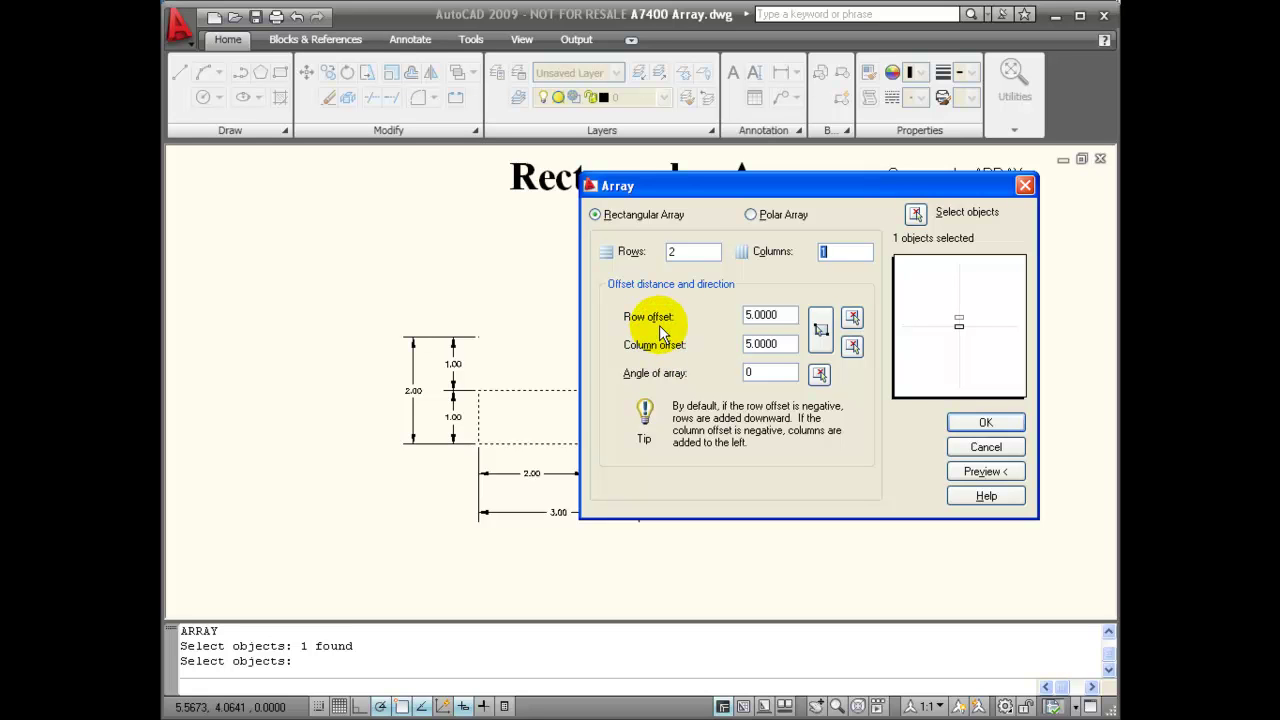
pyautogui.press('Tab')
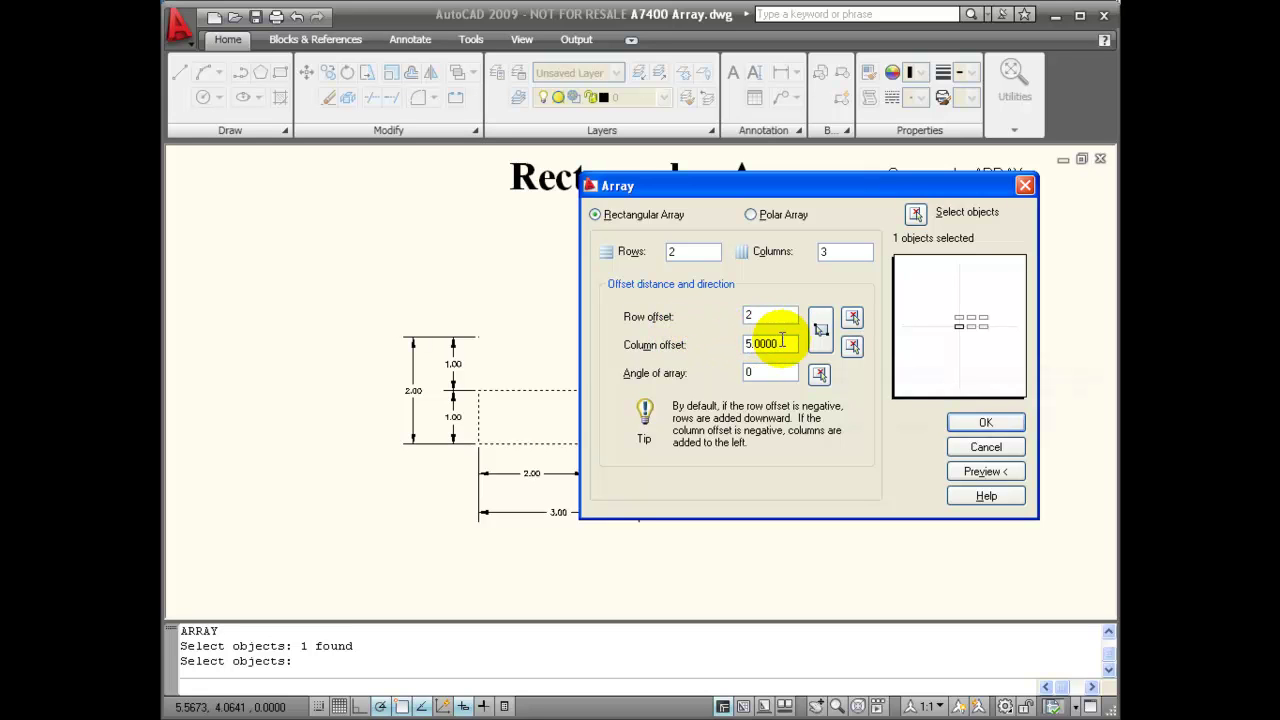
pyautogui.press('Tab')
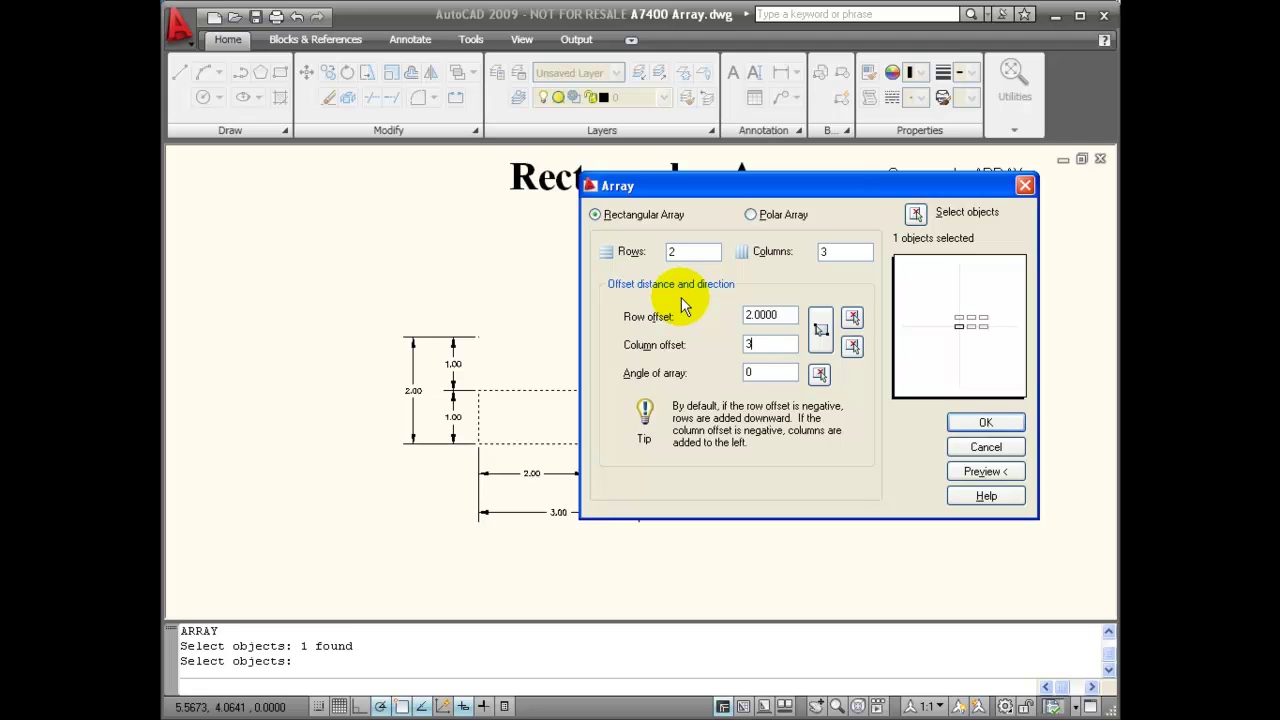
pyautogui.write('3')
pyautogui.press('Tab')
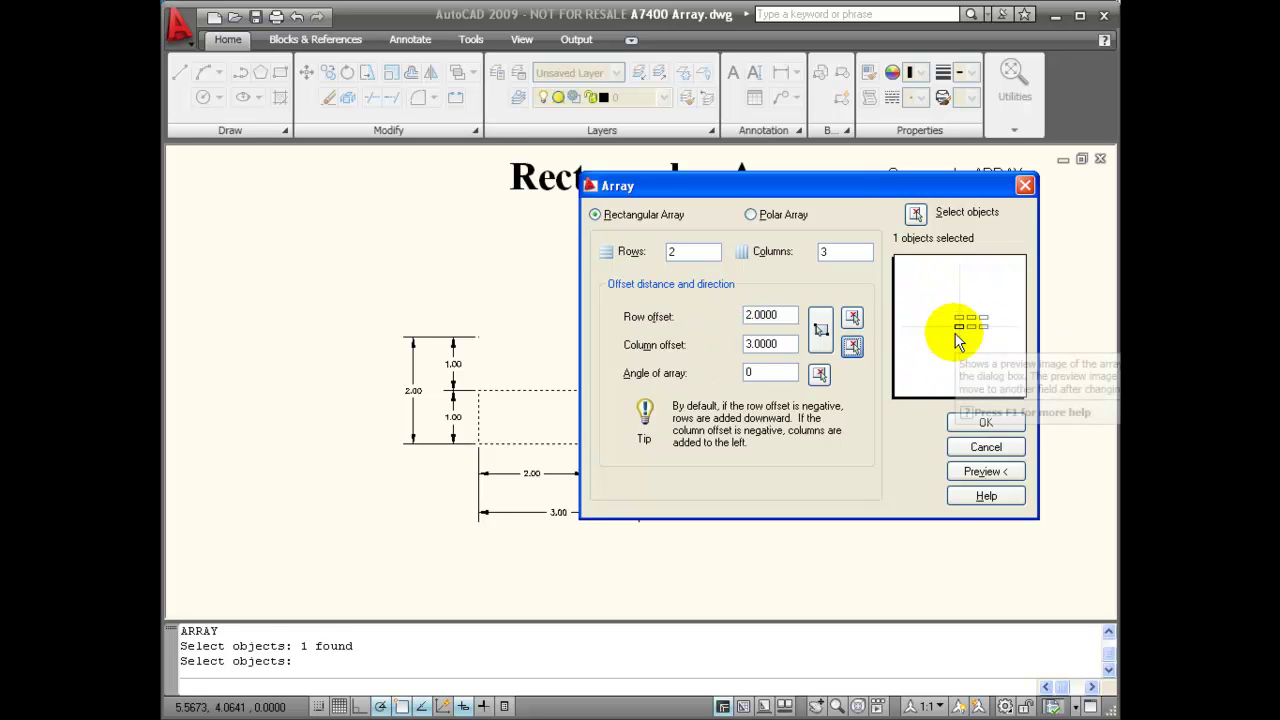
pyautogui.click(971, 476)
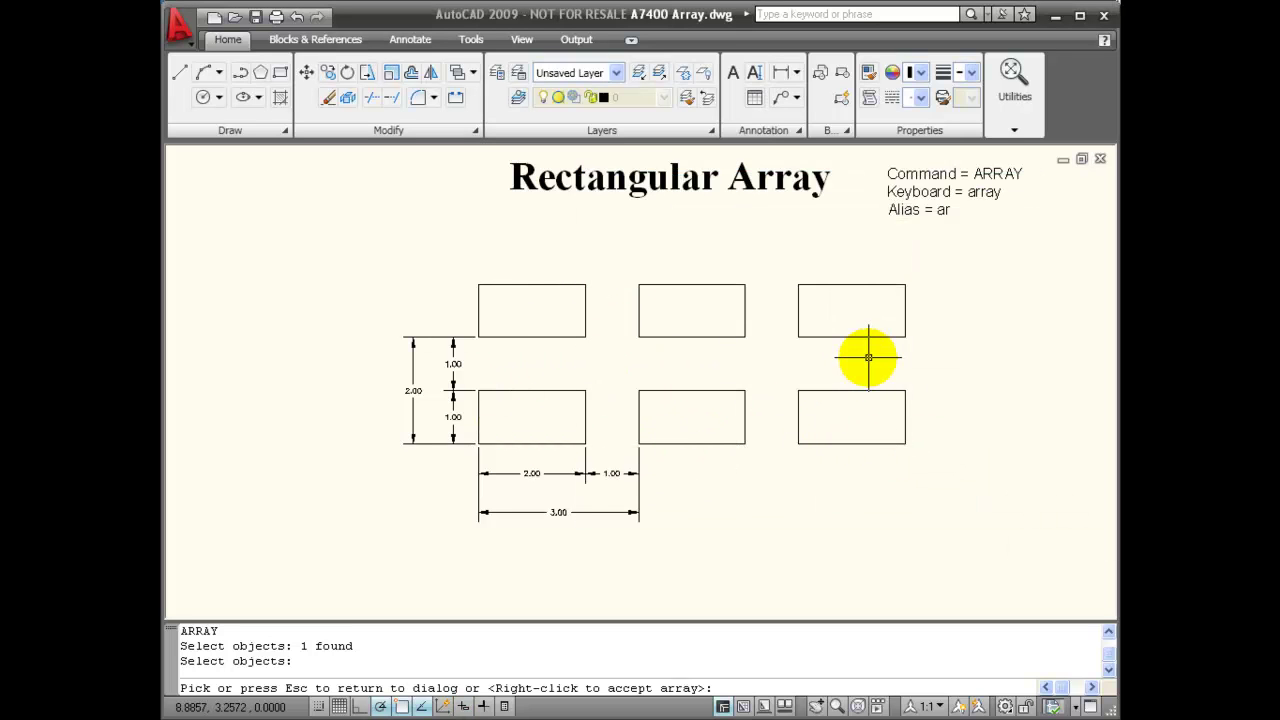
pyautogui.click(901, 313)
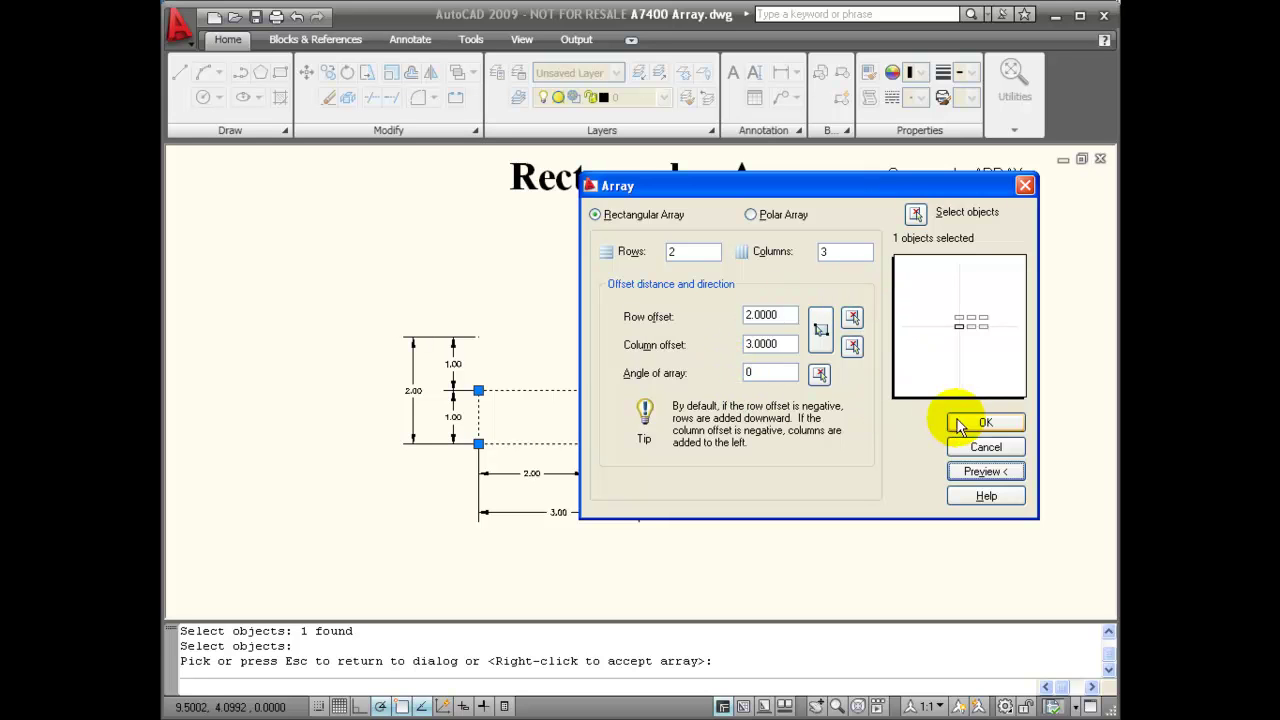
# - Specify the row offset in the drawing as a distance of 2 straight up from the rectangle's lower-left corner
pyautogui.click(851, 316)
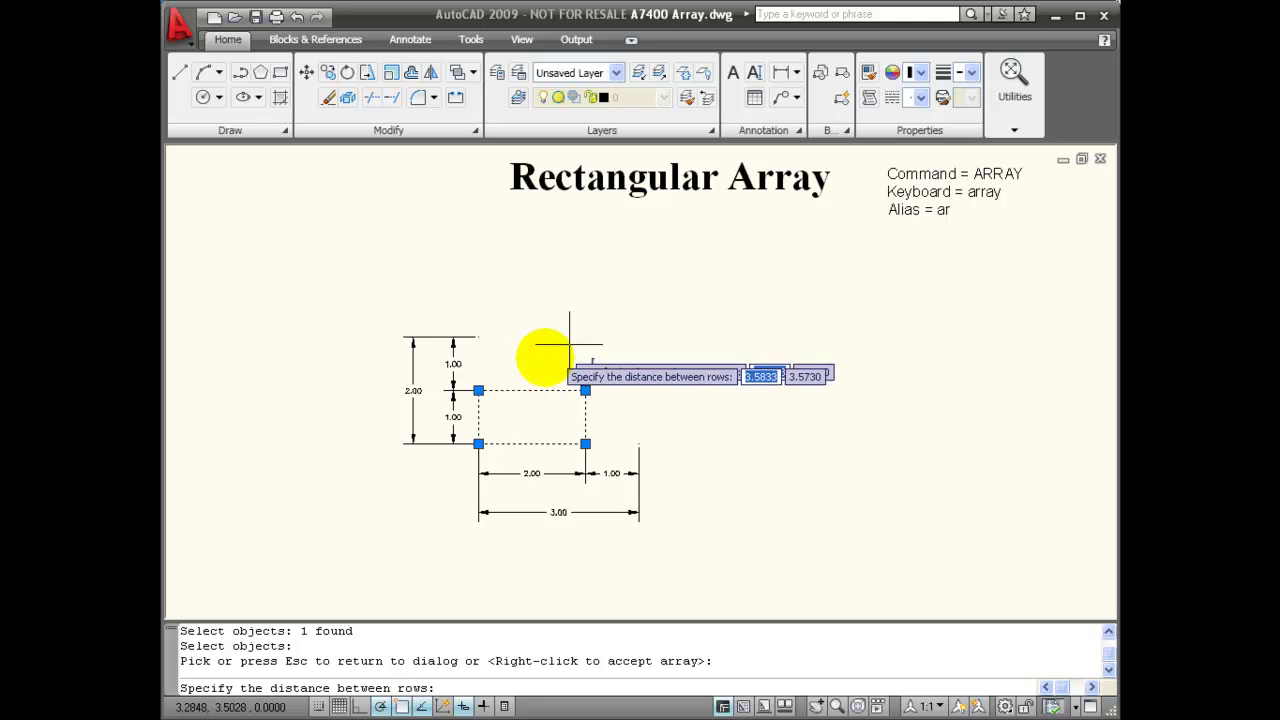
pyautogui.click(478, 443)
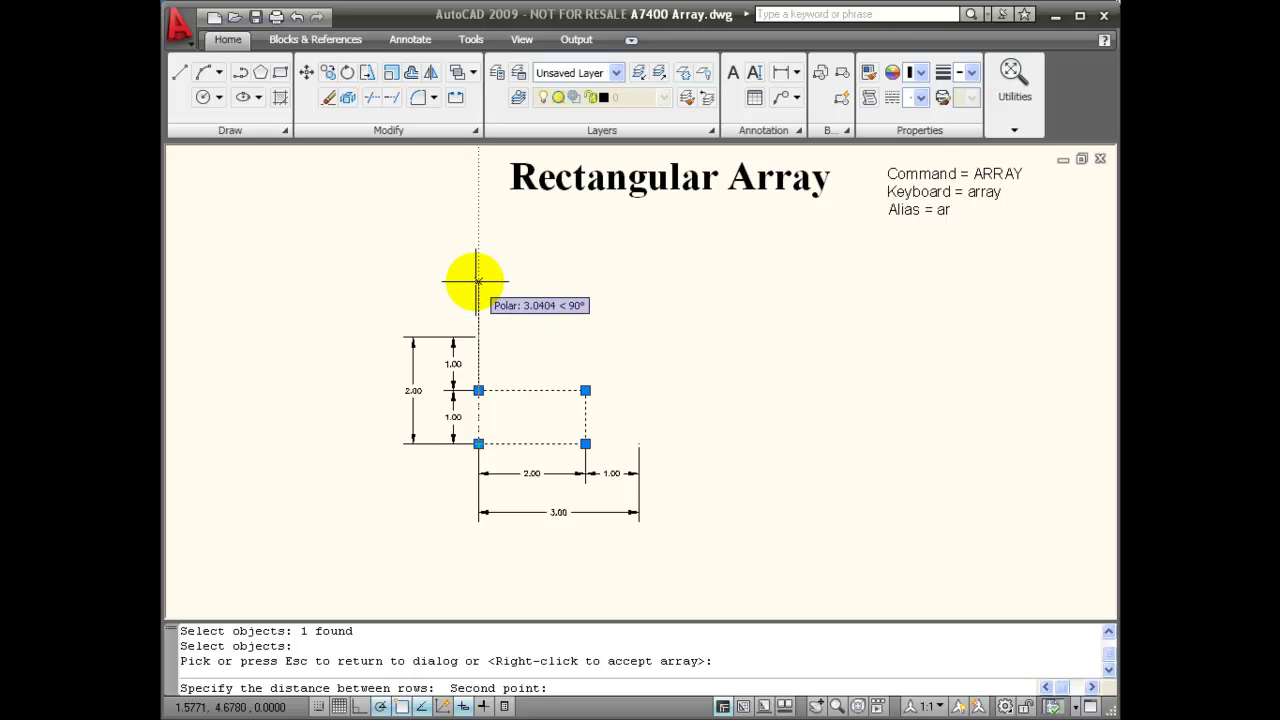
pyautogui.write('2')
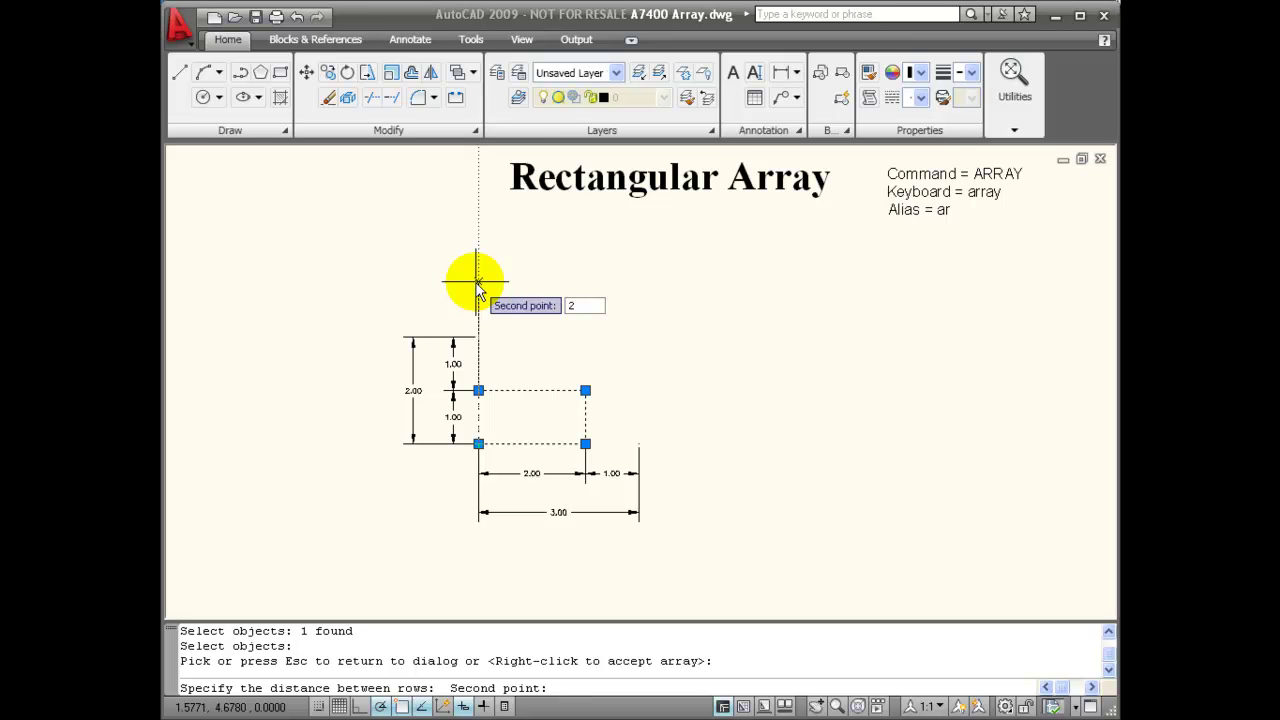
pyautogui.press('Return')
# - Specify the column offset in the drawing as a distance of 3 horizontally rightward from the rectangle's lower-left corner
pyautogui.click(772, 343)
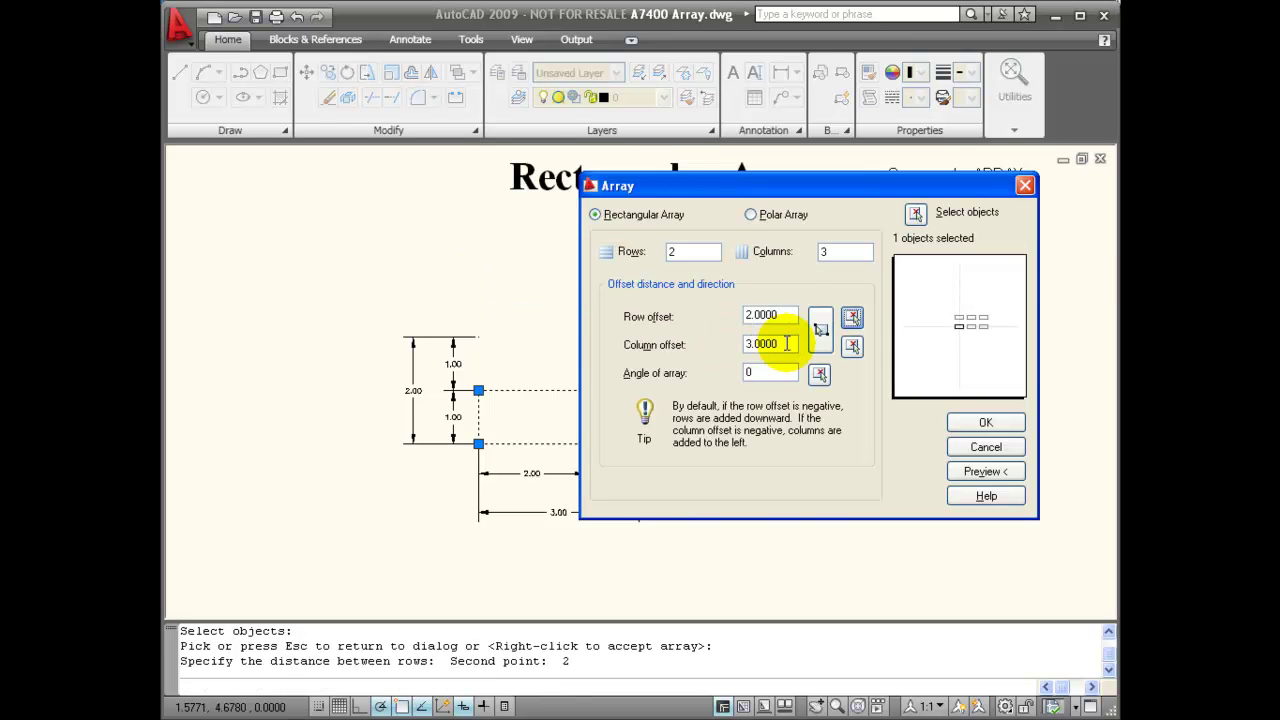
pyautogui.click(852, 346)
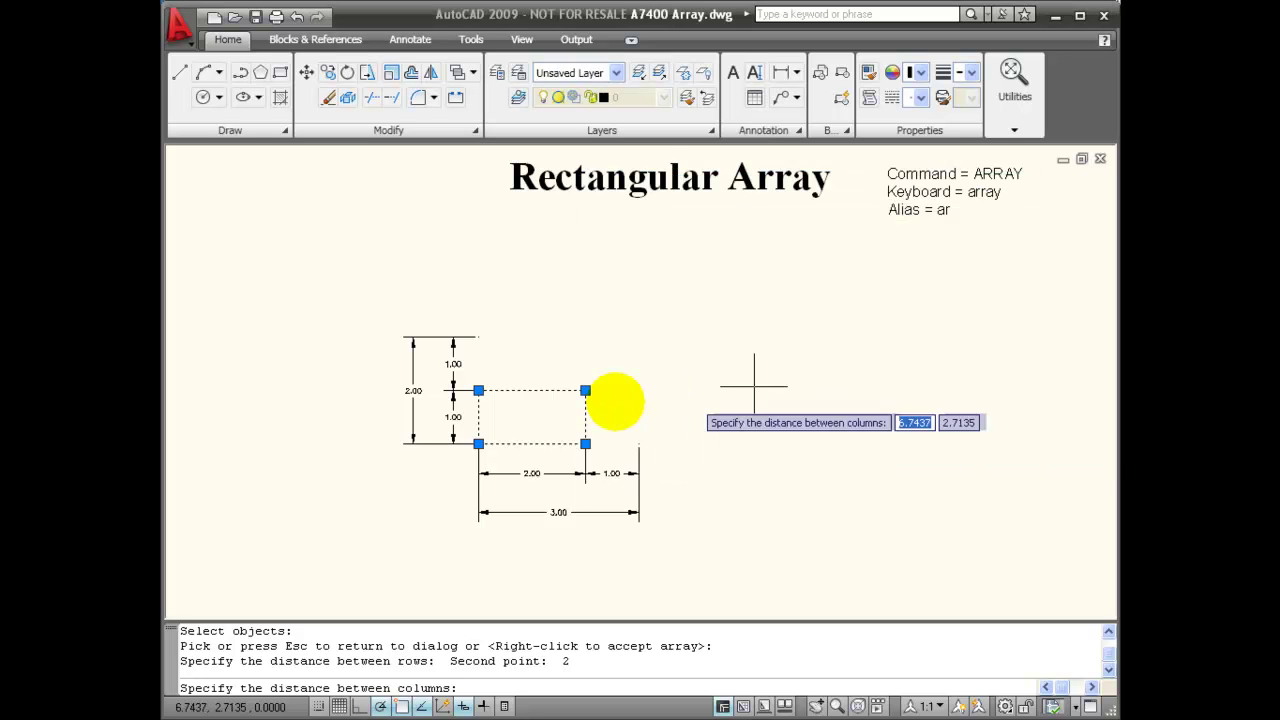
pyautogui.click(478, 443)
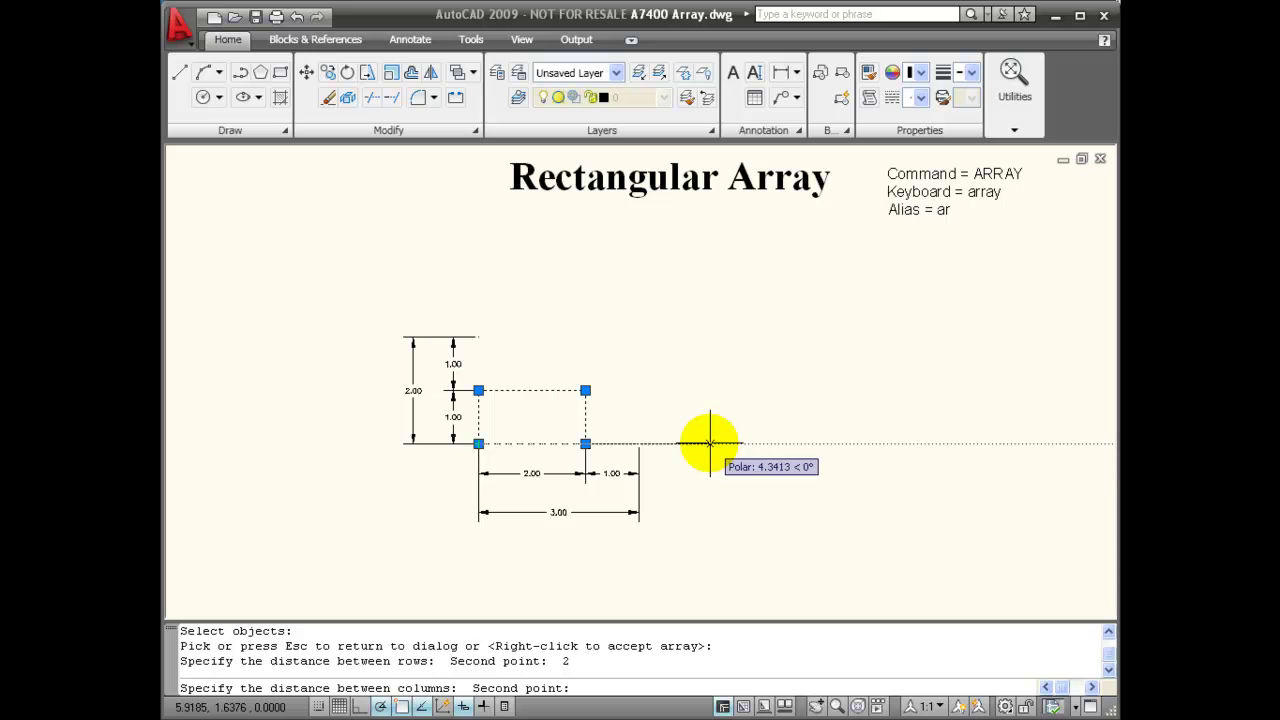
pyautogui.write('3')
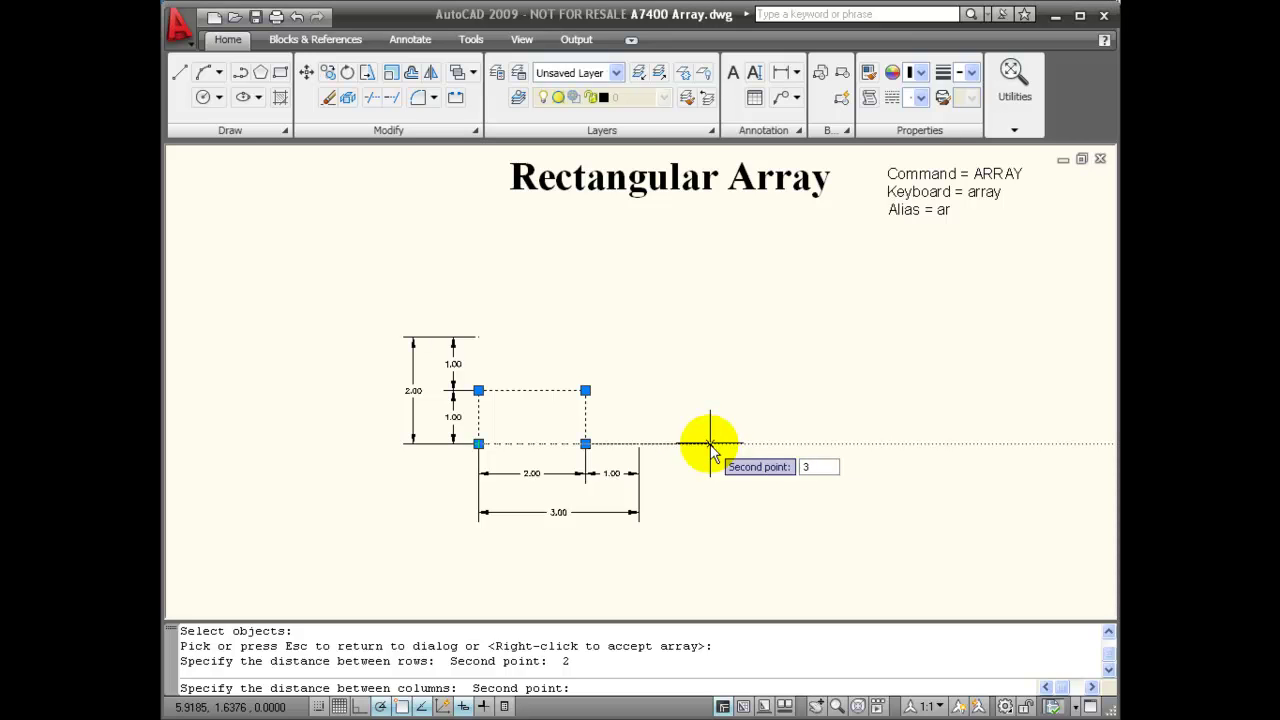
pyautogui.press('Return')
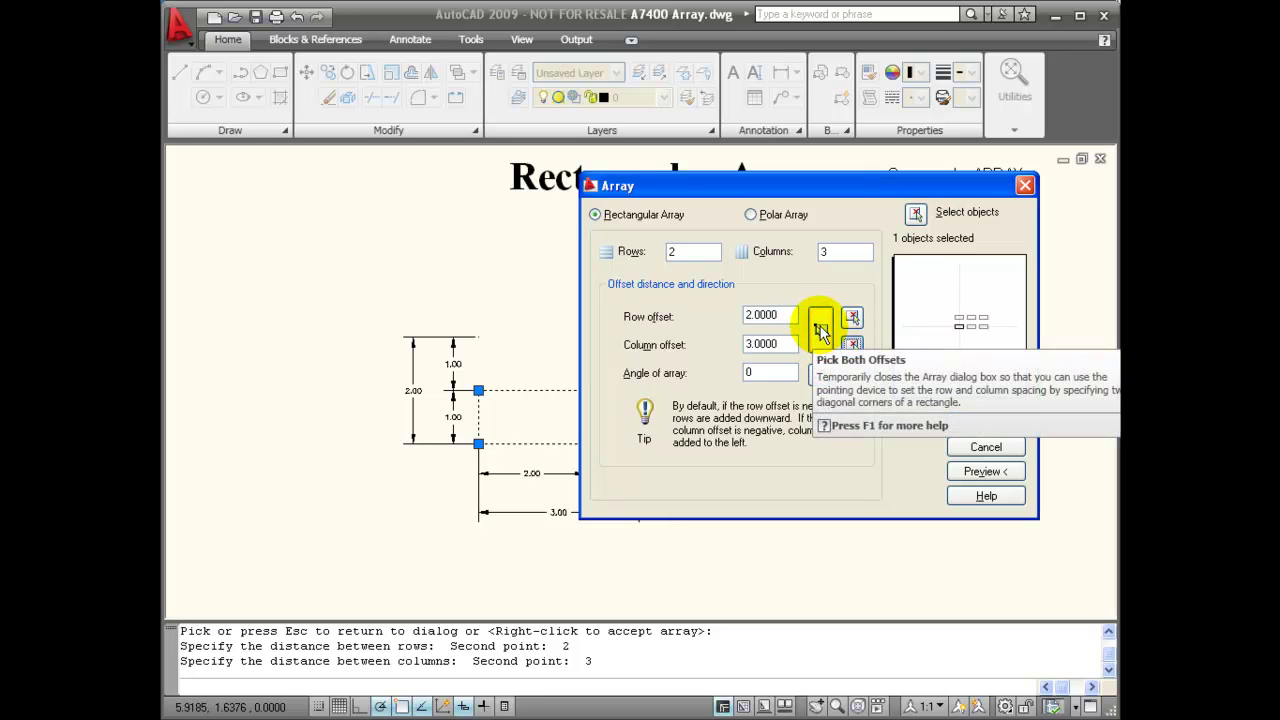
# - Pick both offsets with one unit cell, from the rectangle's lower-left corner to where the ends of the 2.00 and 3.00 dimensions align
pyautogui.click(819, 330)
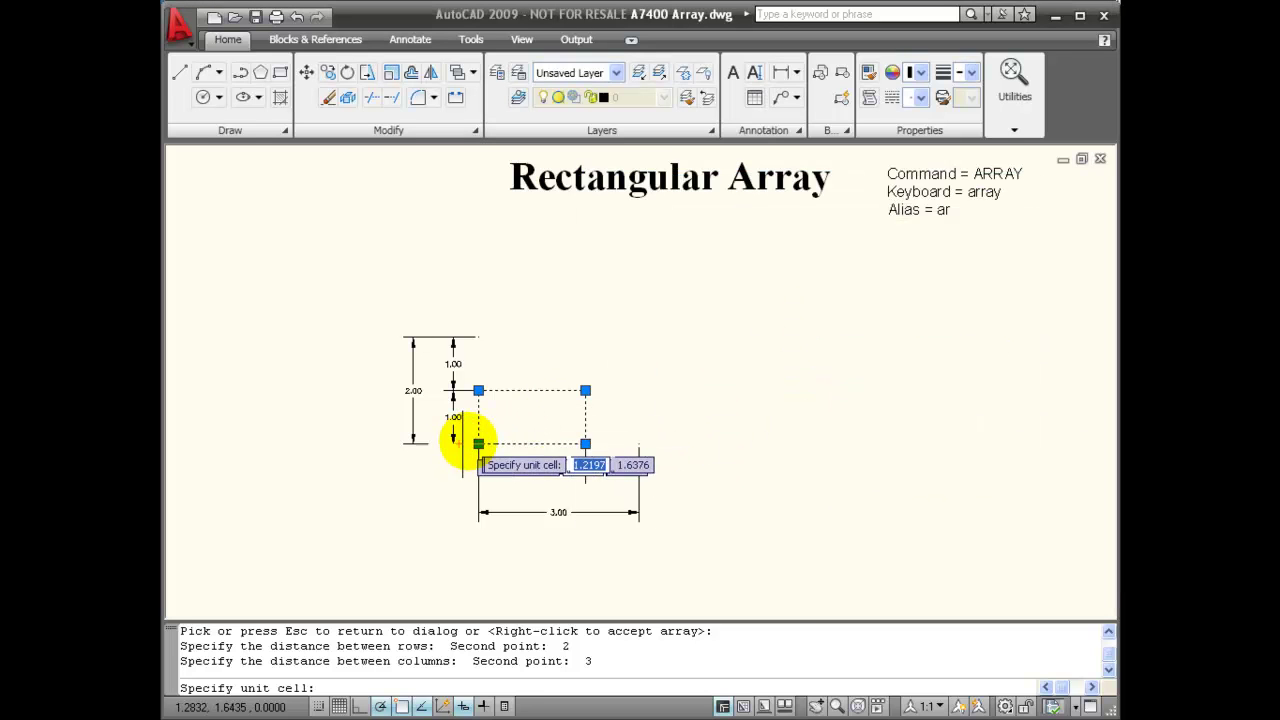
pyautogui.click(478, 443)
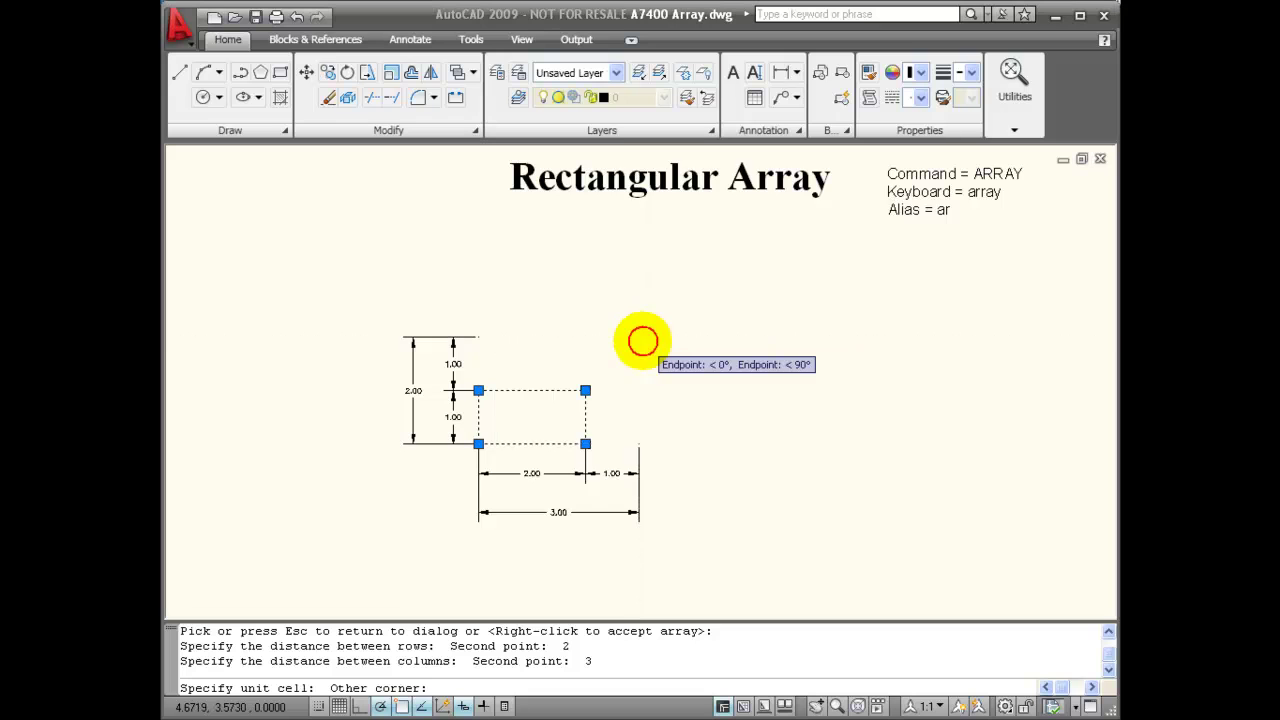
pyautogui.click(642, 341)
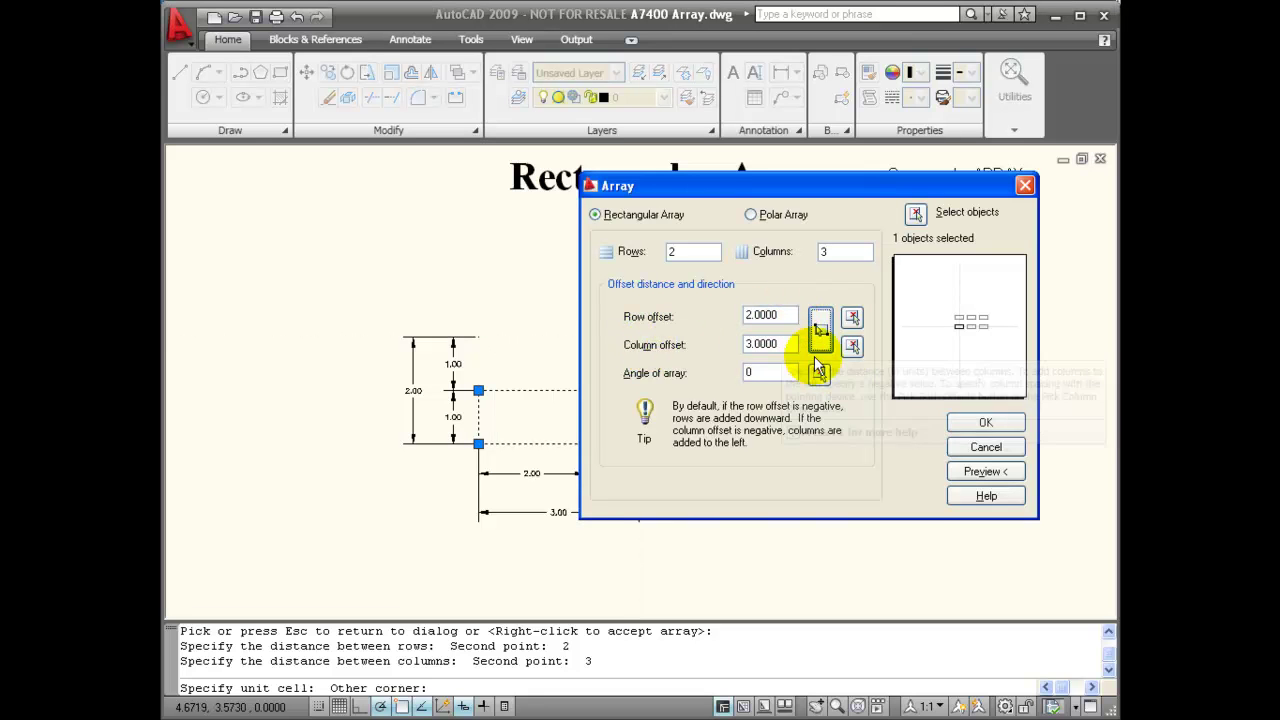
# - Preview the array with the picked offsets and create it from the rectangle
pyautogui.click(985, 471)
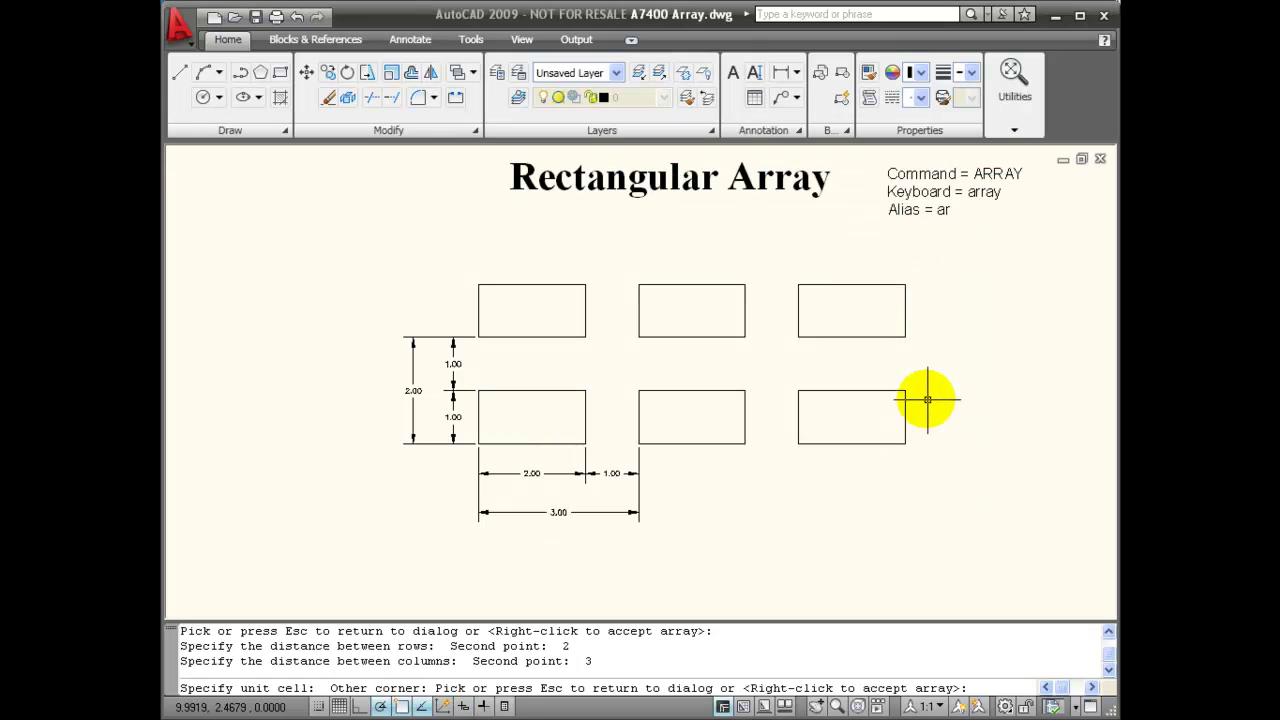
pyautogui.click(745, 348)
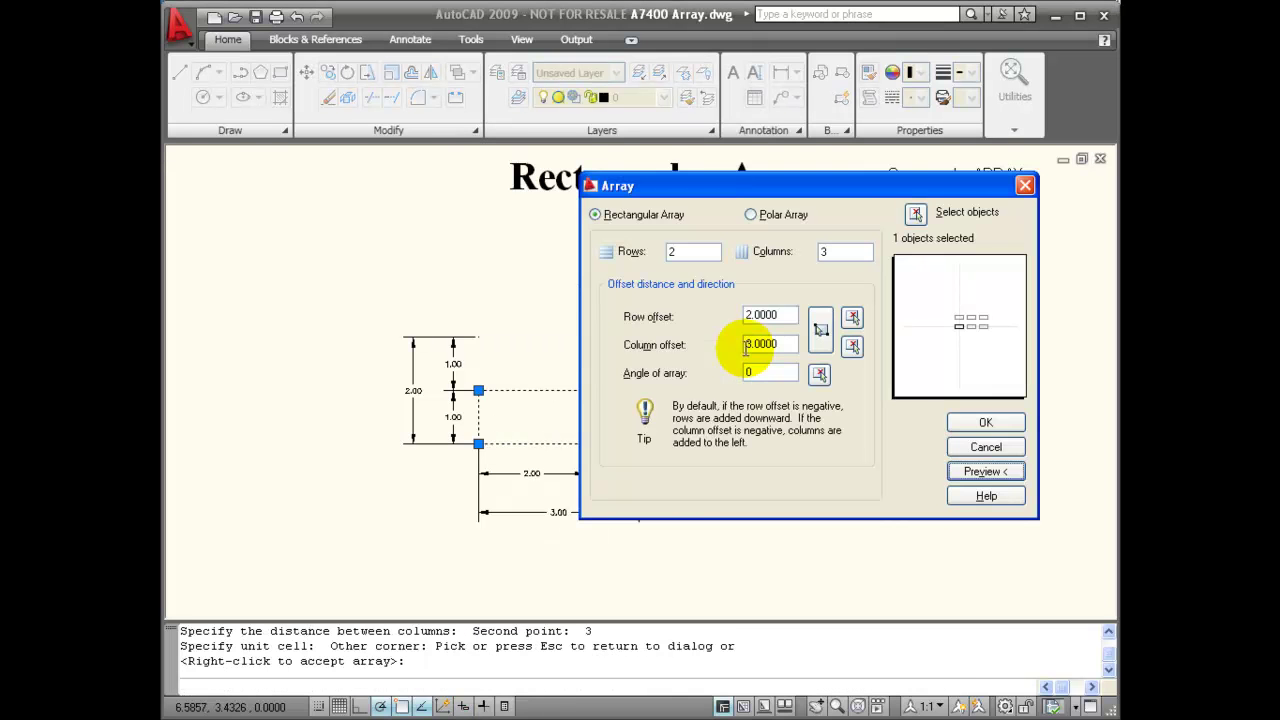
pyautogui.click(982, 424)
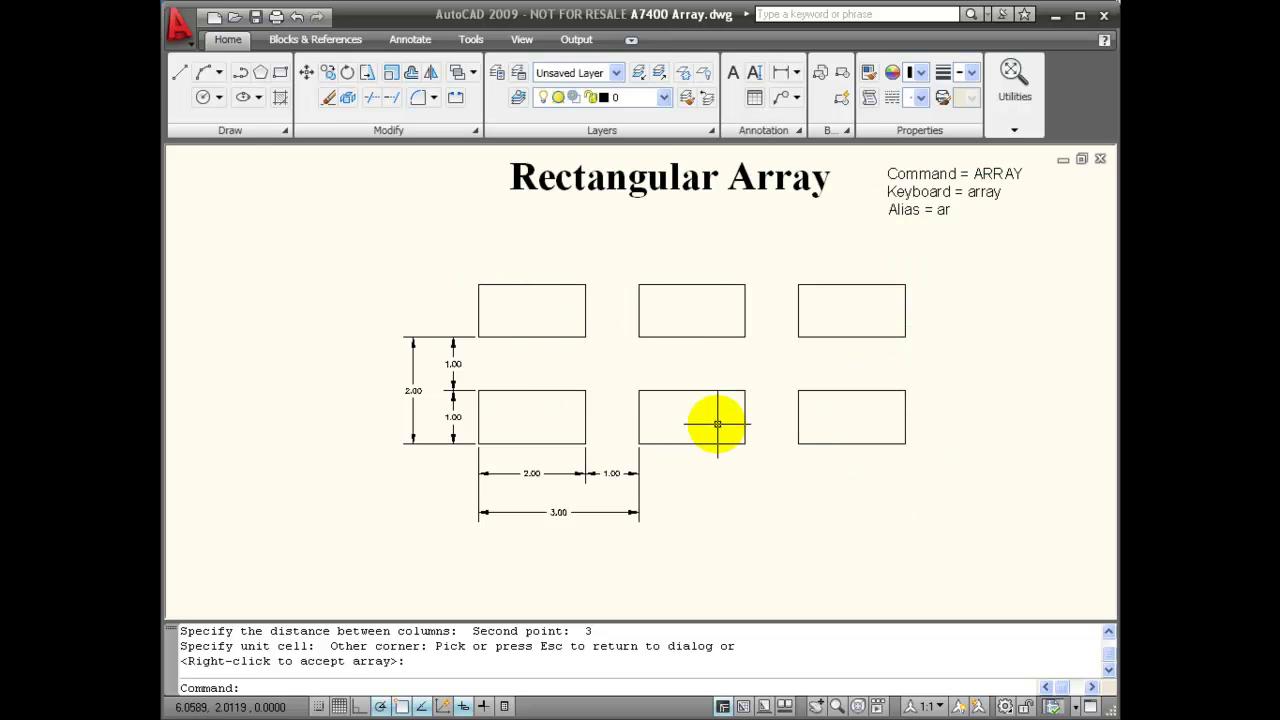
pyautogui.press('Escape')
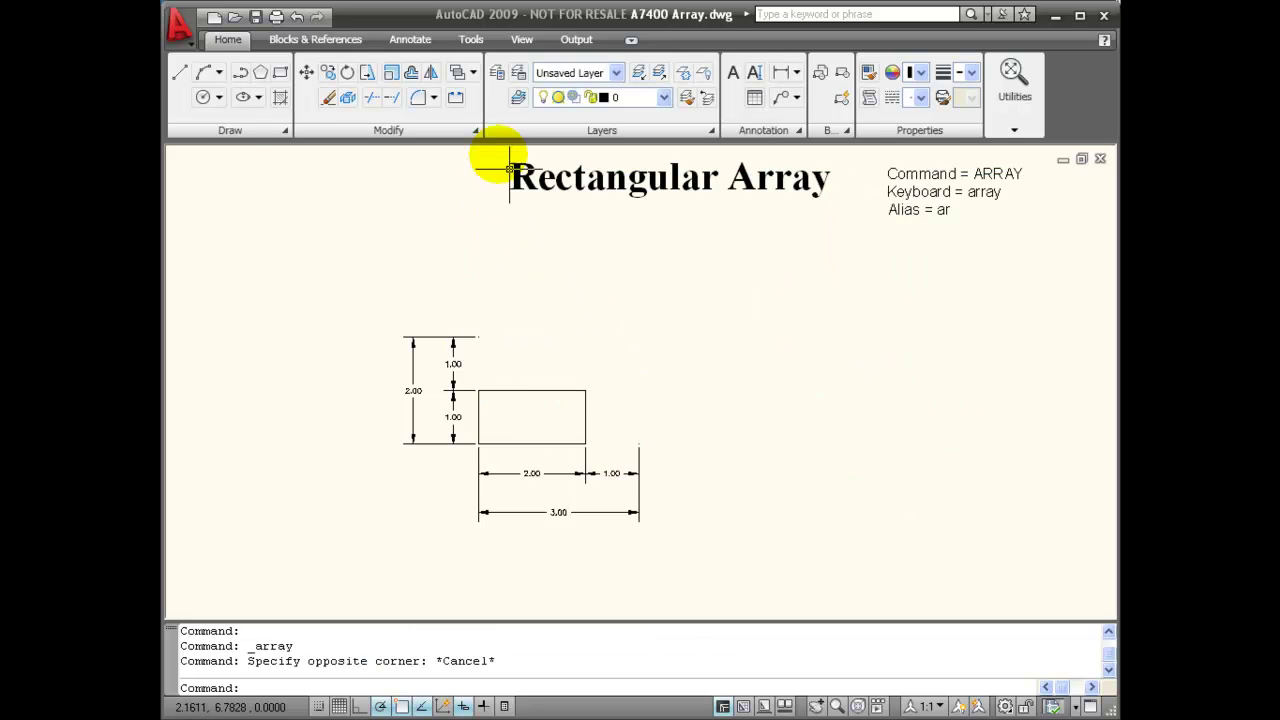
# - Start another rectangular array with 2 rows and 3 columns, with the rectangle as the object to copy
pyautogui.click(477, 129)
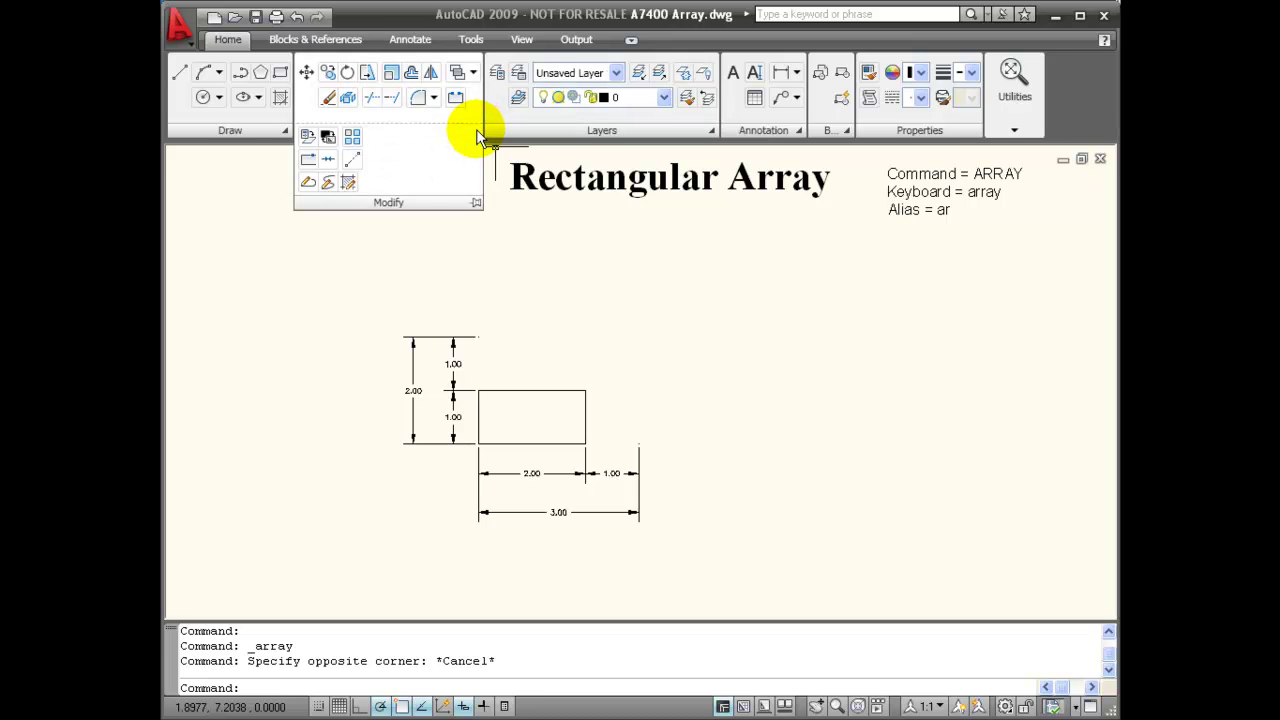
pyautogui.click(352, 138)
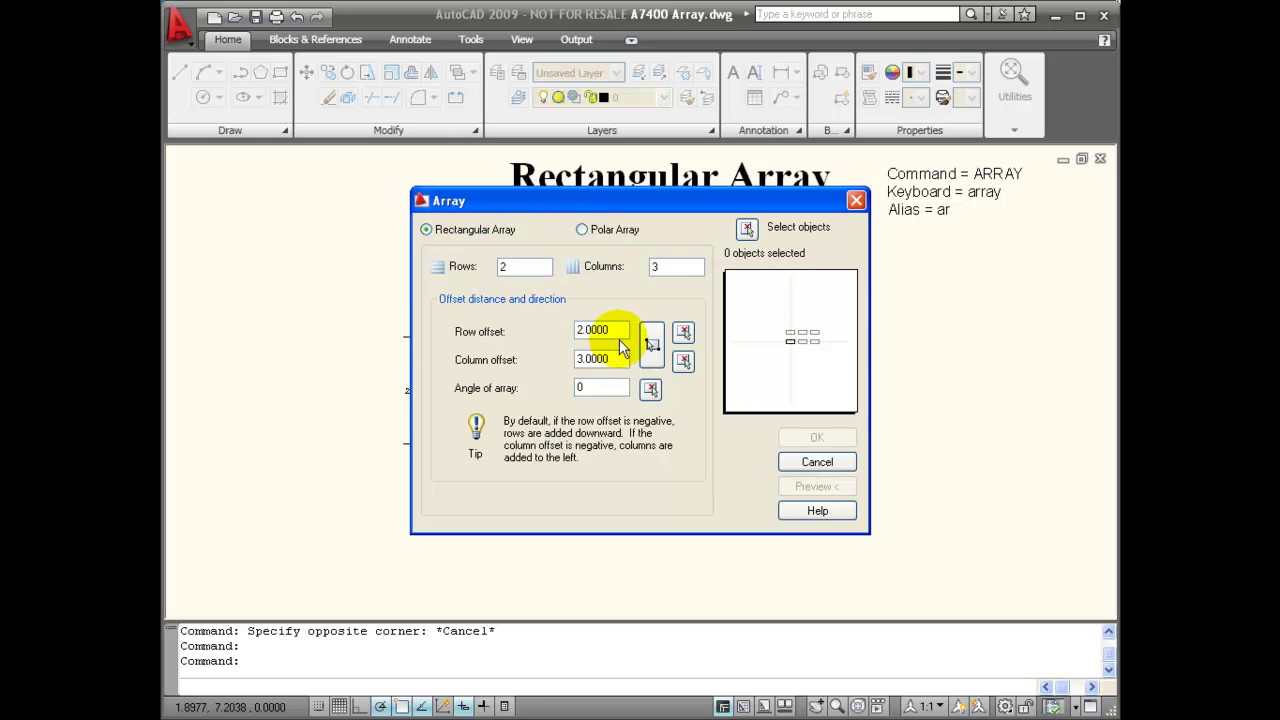
pyautogui.click(748, 227)
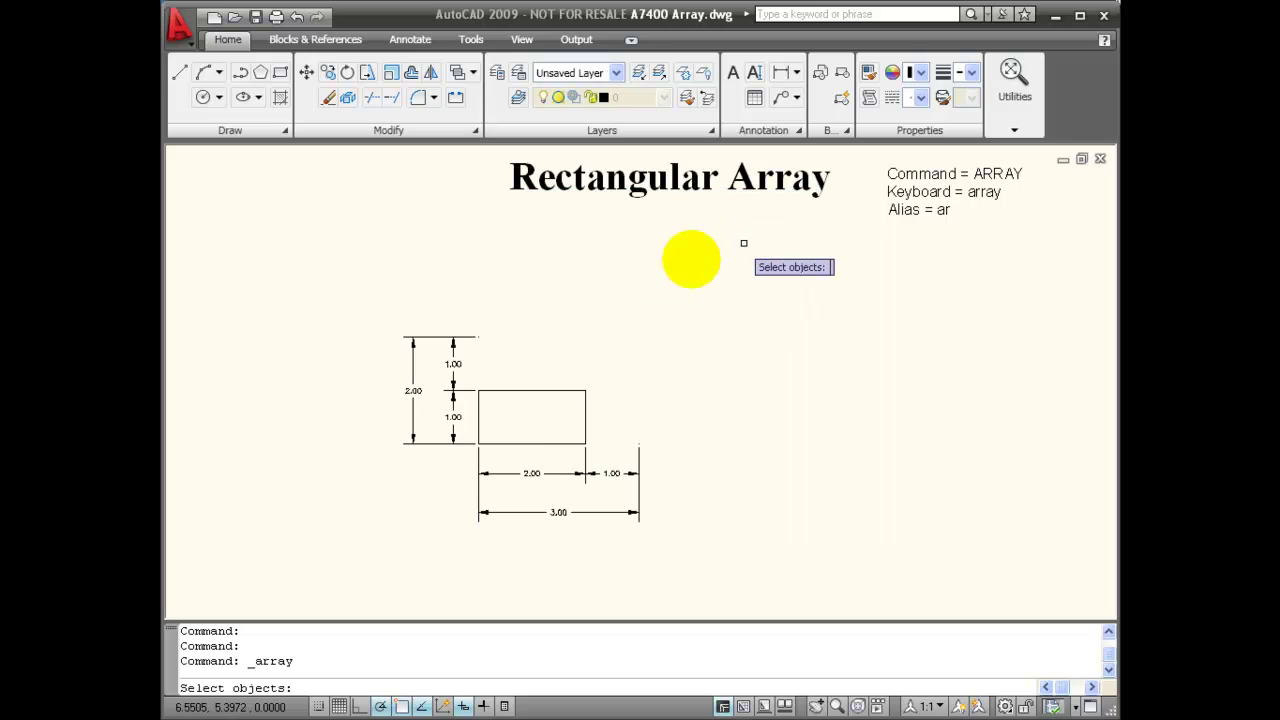
pyautogui.click(537, 390)
pyautogui.press('Return')
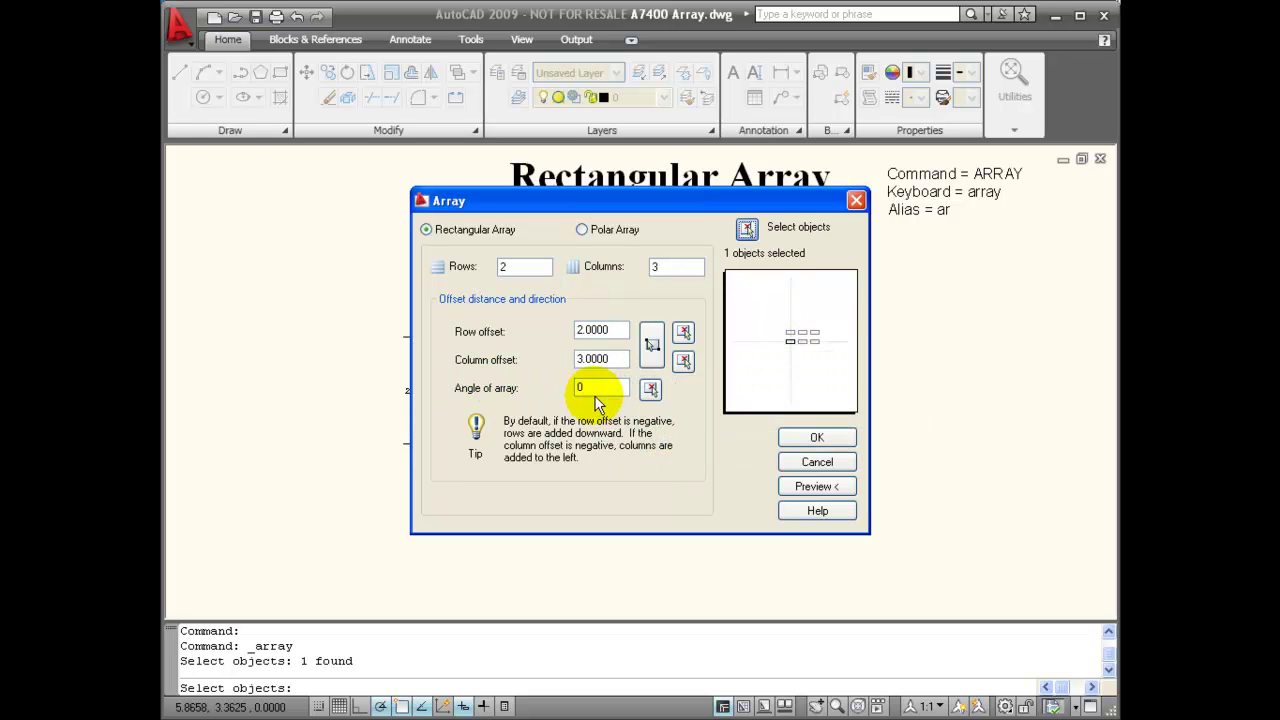
# - Set the angle of the array to 30 degrees and preview the angled array
pyautogui.moveTo(591, 390); pyautogui.dragTo(564, 395)
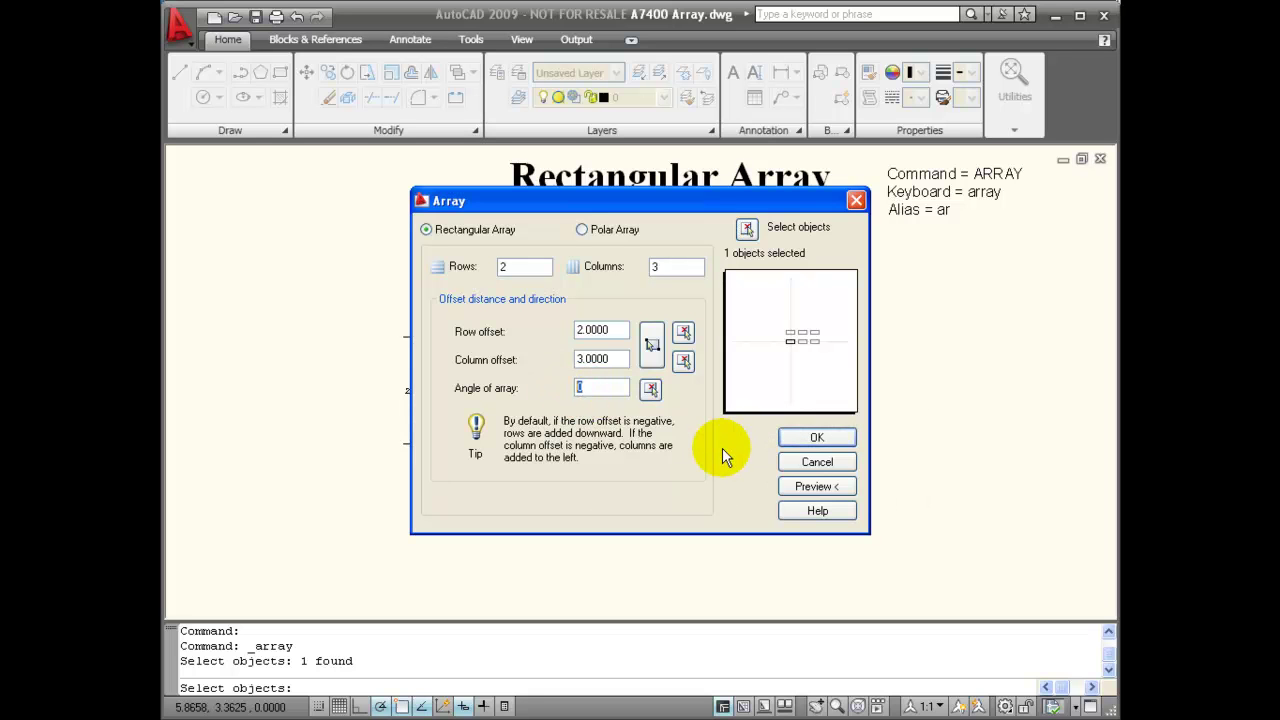
pyautogui.write('30')
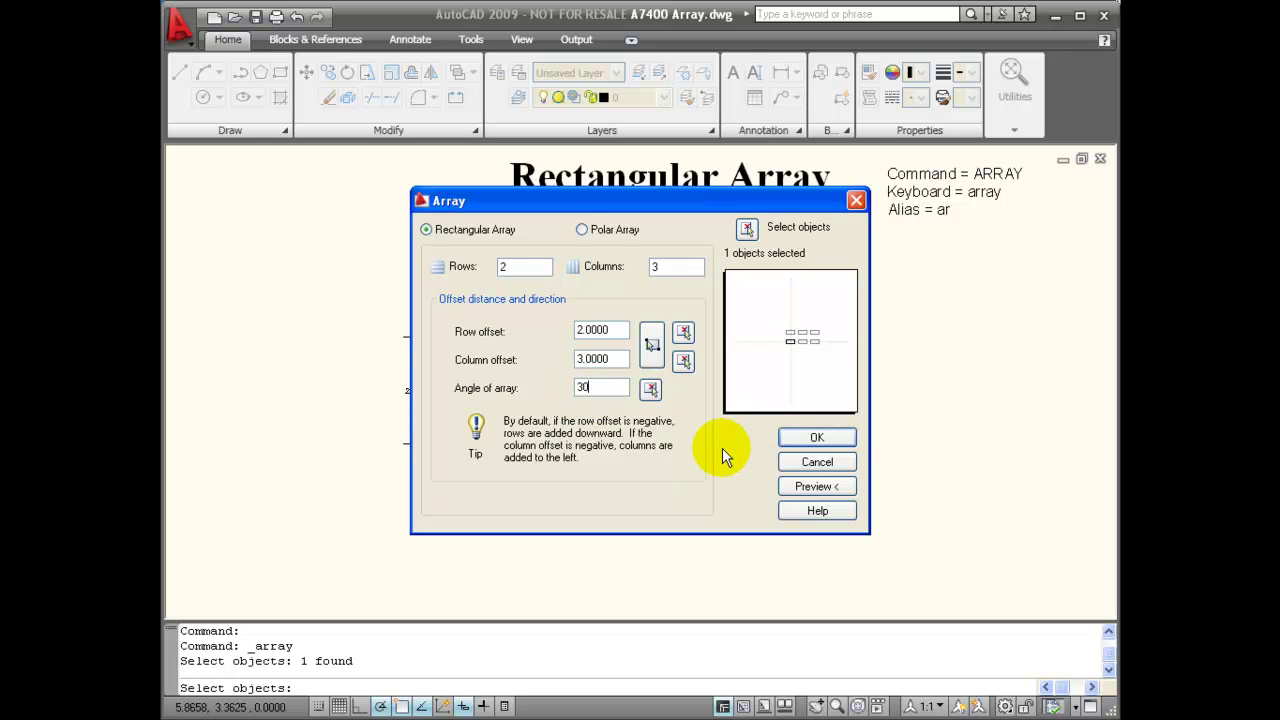
pyautogui.click(799, 487)
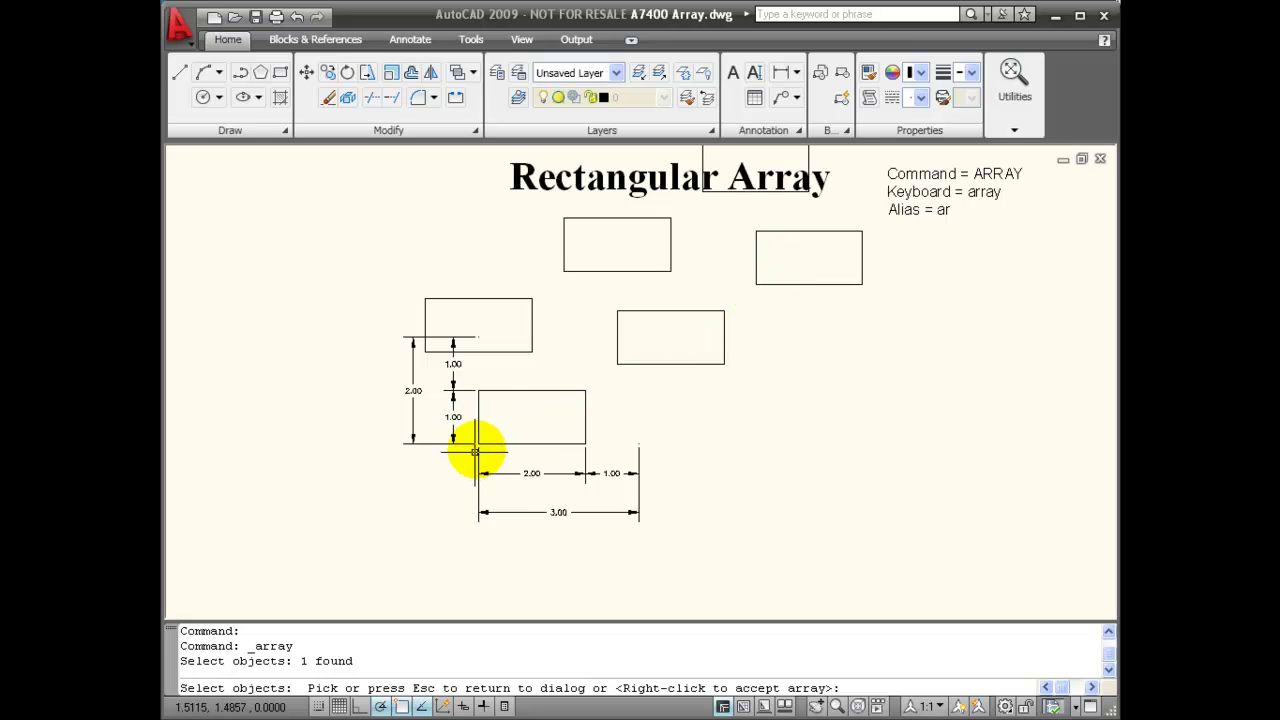
pyautogui.rightClick(680, 349)
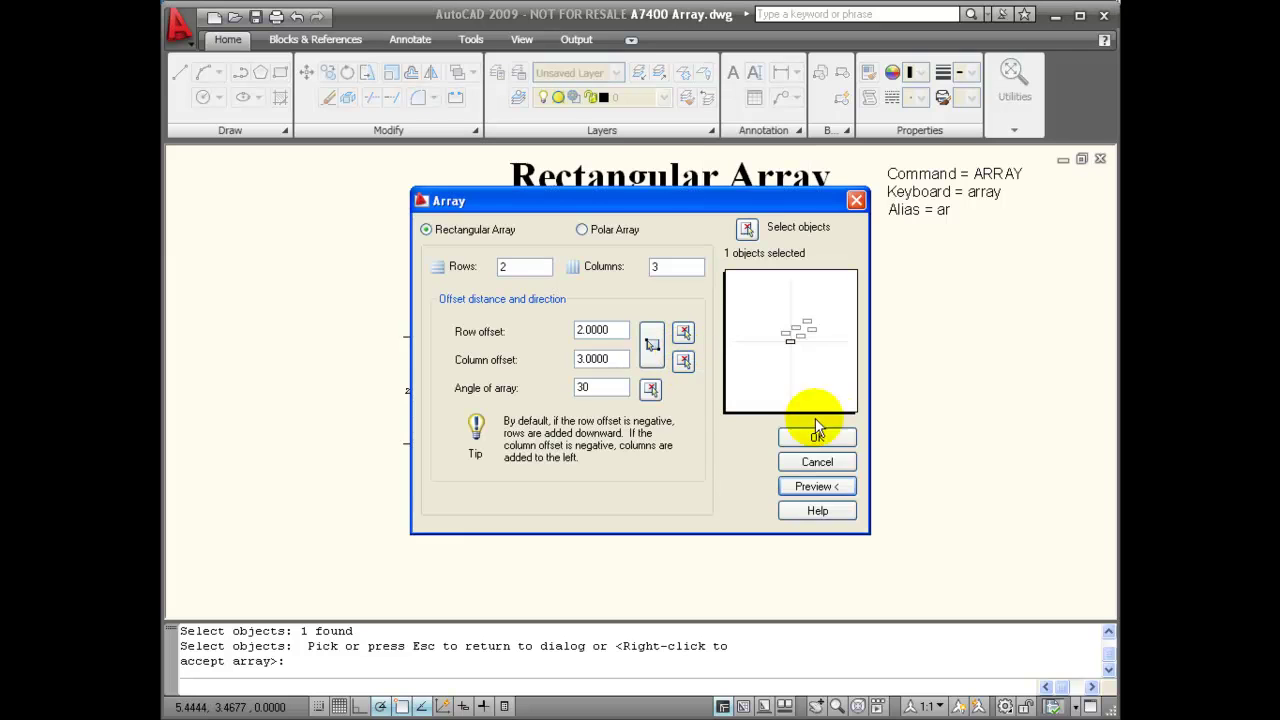
# - Pick the array angle in the drawing at 45 degrees from the rectangle's lower-left corner and create the array
pyautogui.click(650, 390)
pyautogui.click(478, 443)
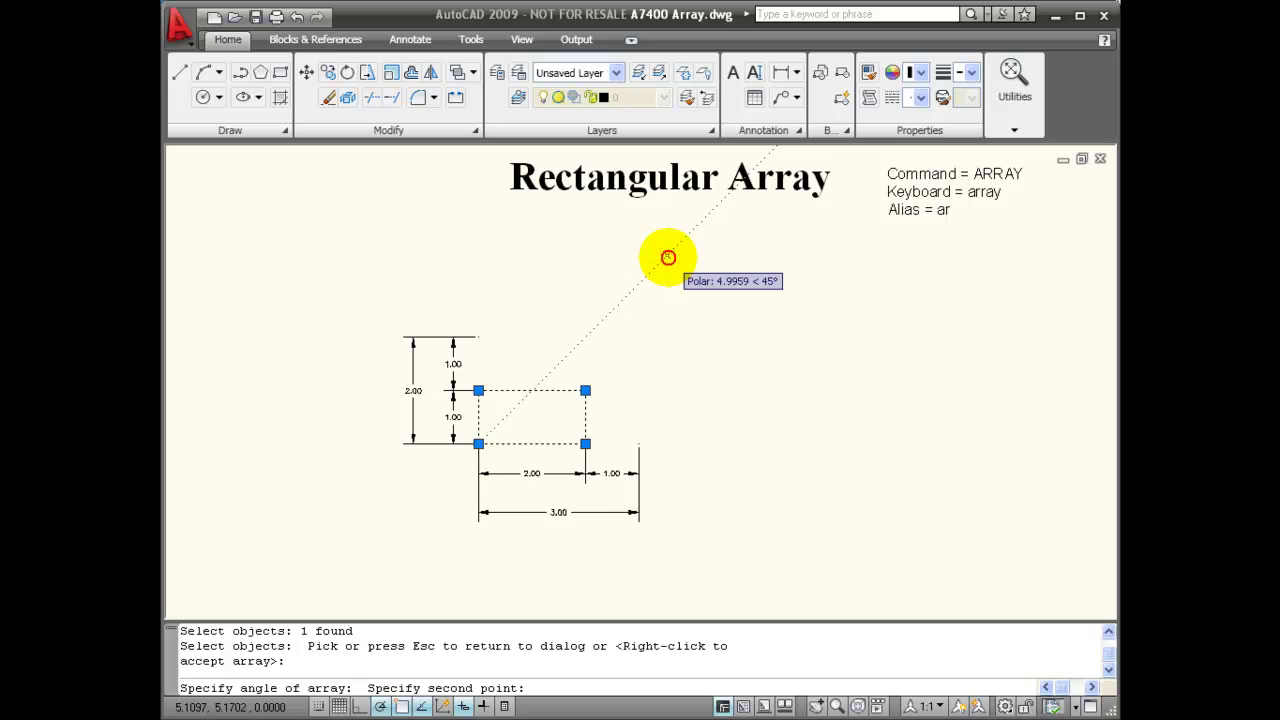
pyautogui.click(668, 258)
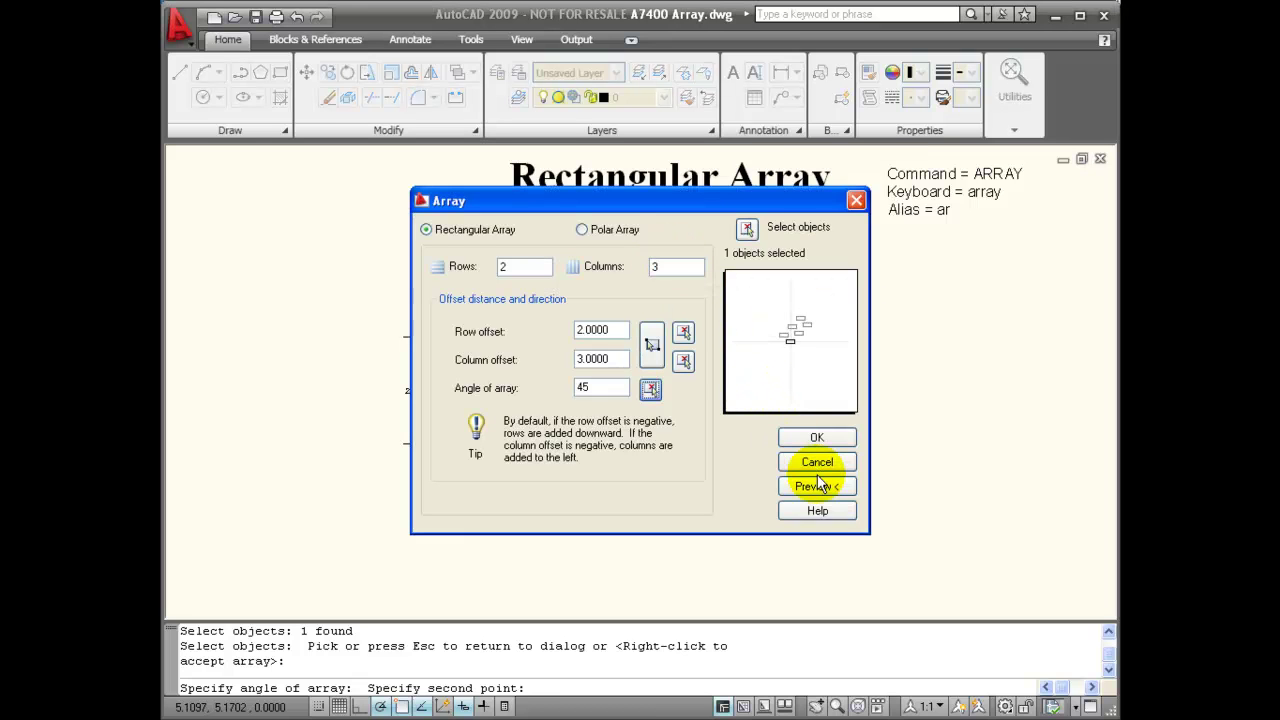
pyautogui.click(818, 437)
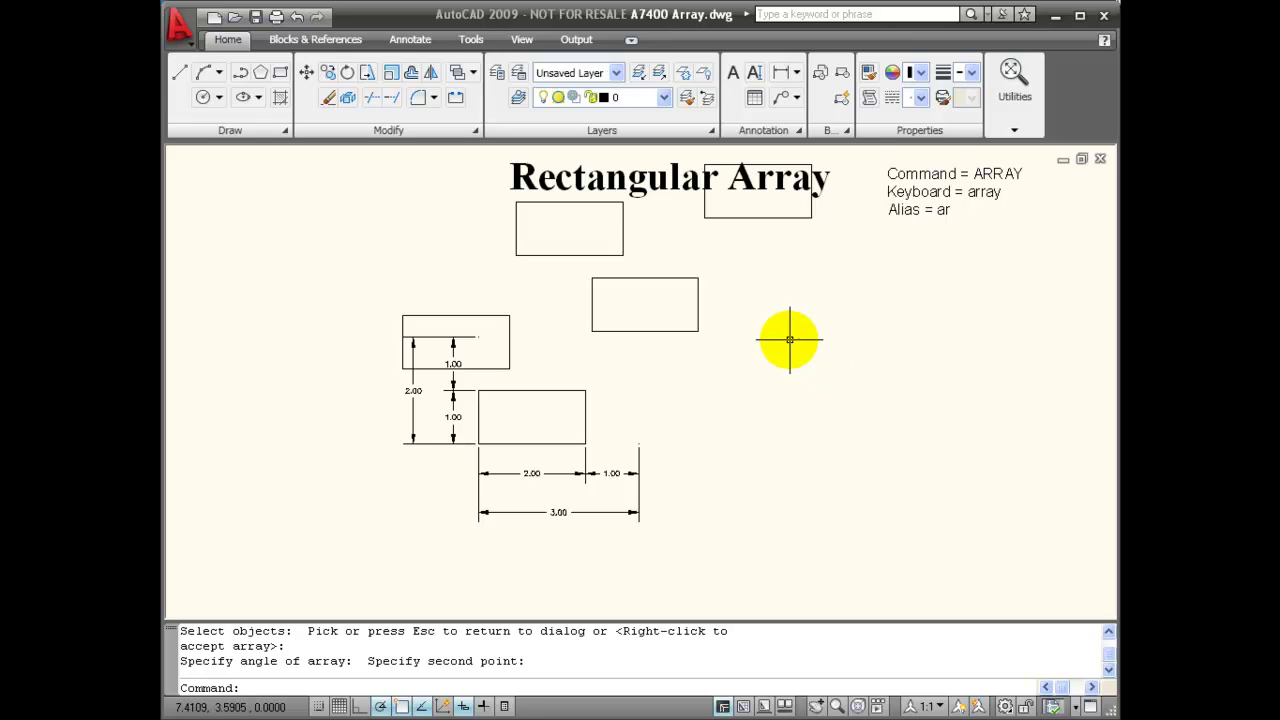
# - Erase the five other rectangles, the center mark and the 1.00 dimension from the Polar Array example, keeping only the leftmost rectangle
pyautogui.press('F10')
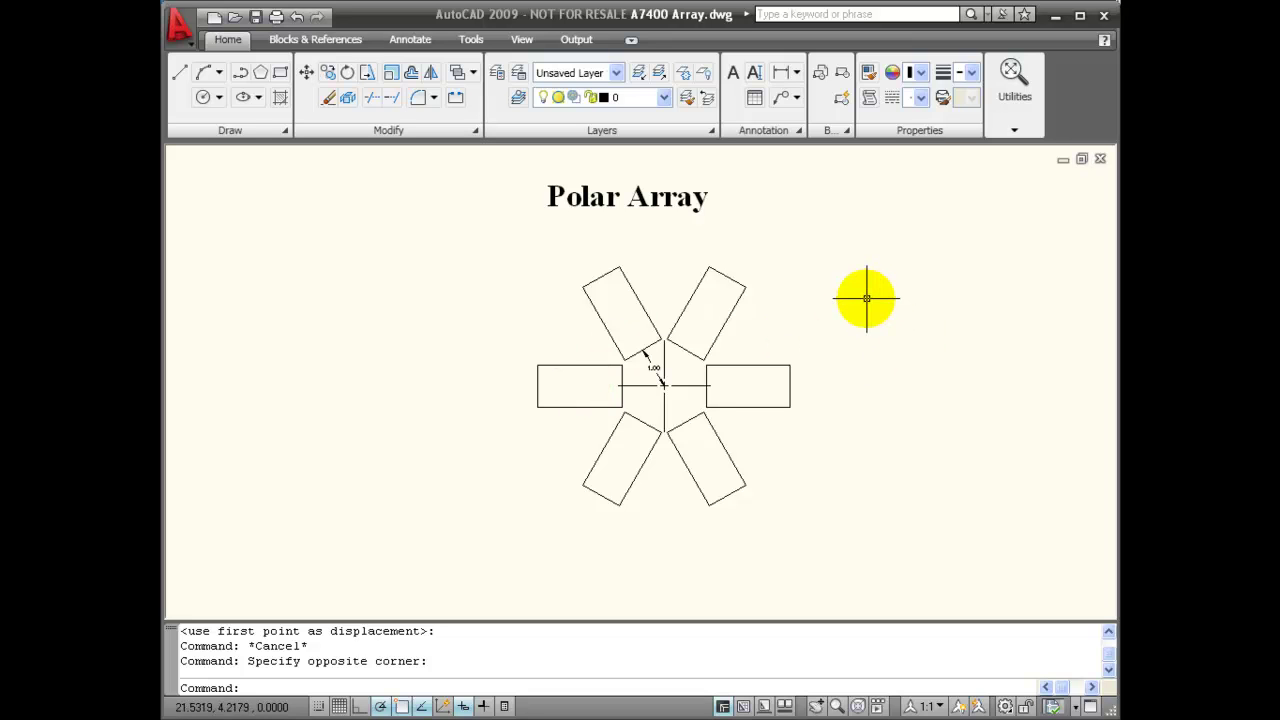
pyautogui.press('Delete')
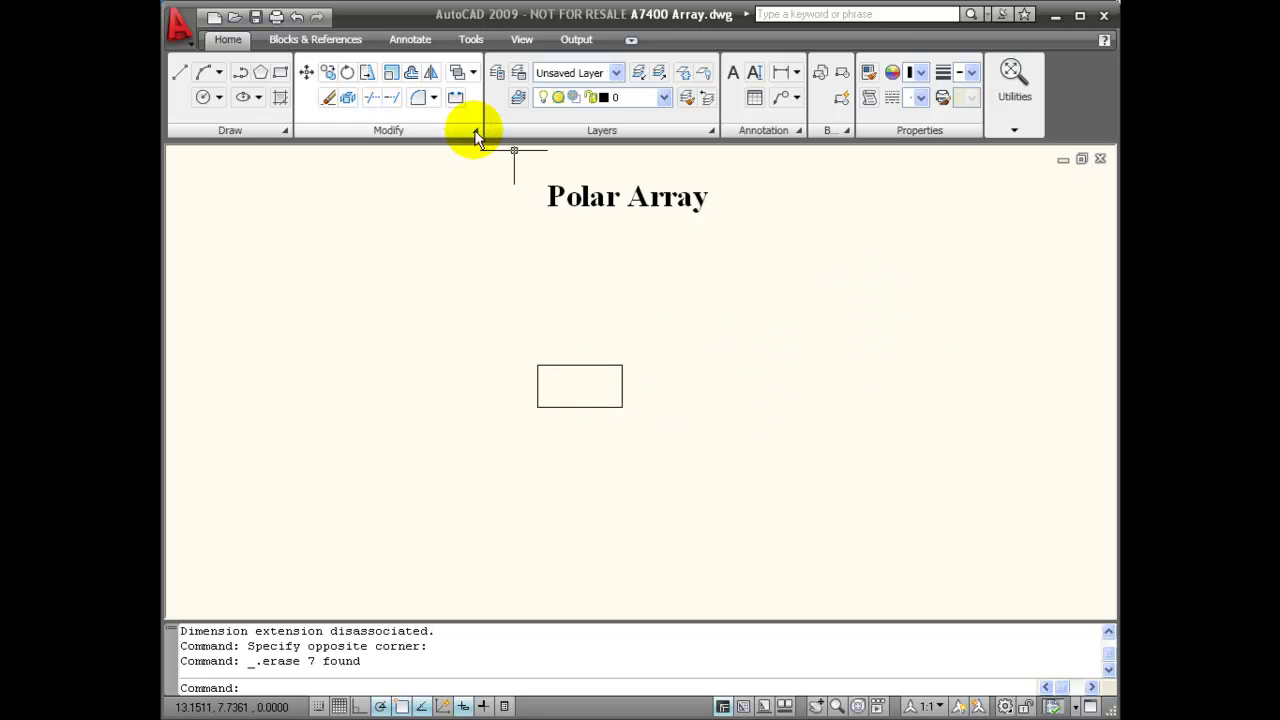
# - Start a polar array with the remaining rectangle as the object to copy
pyautogui.click(477, 138)
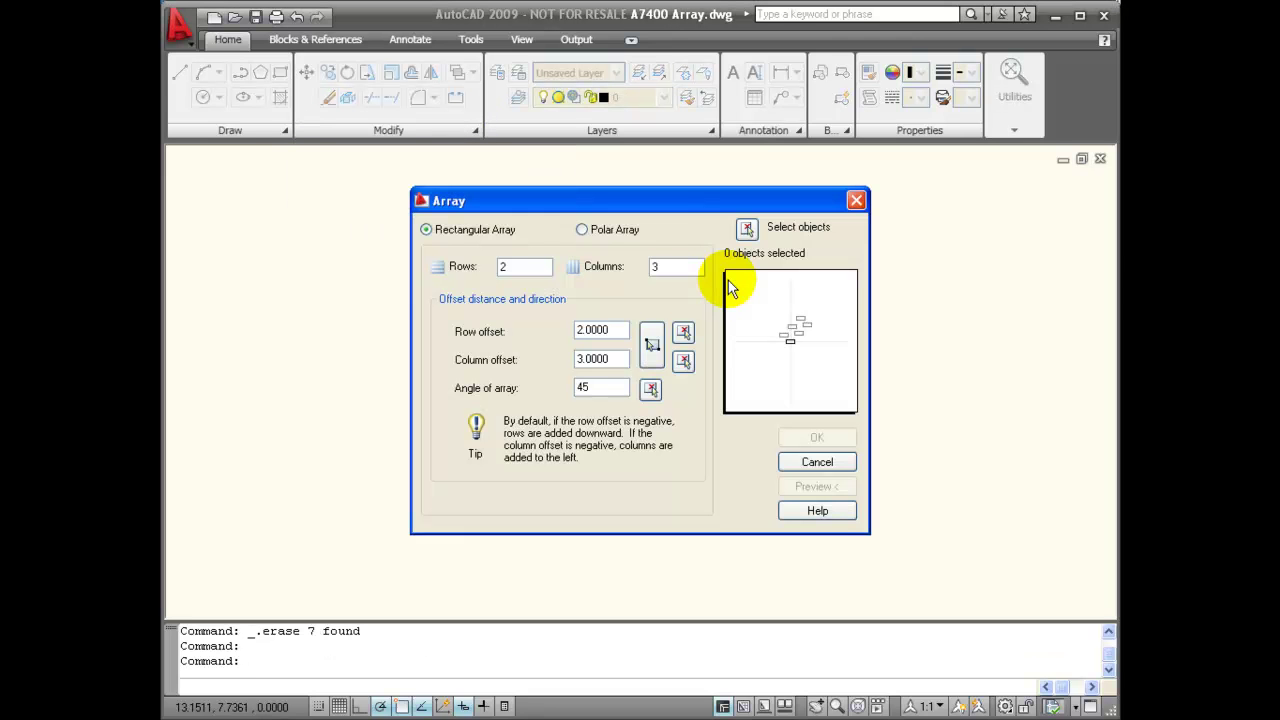
pyautogui.moveTo(657, 196); pyautogui.dragTo(842, 163)
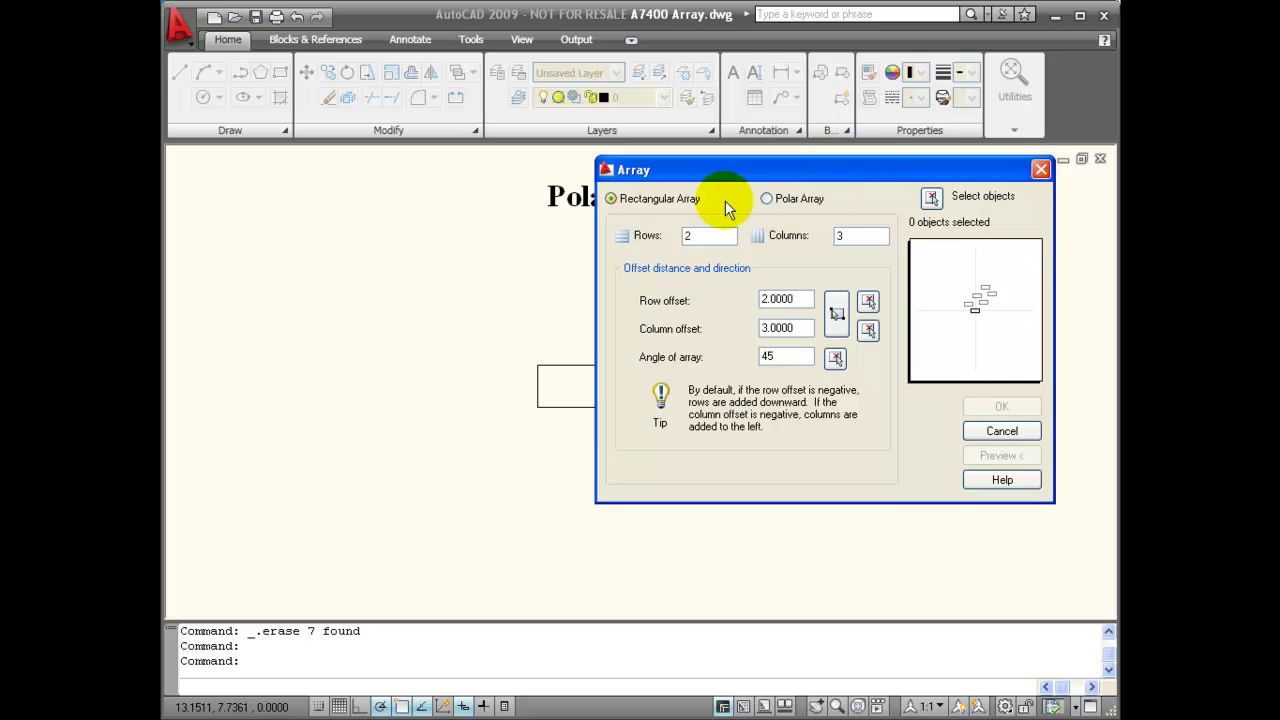
pyautogui.click(766, 199)
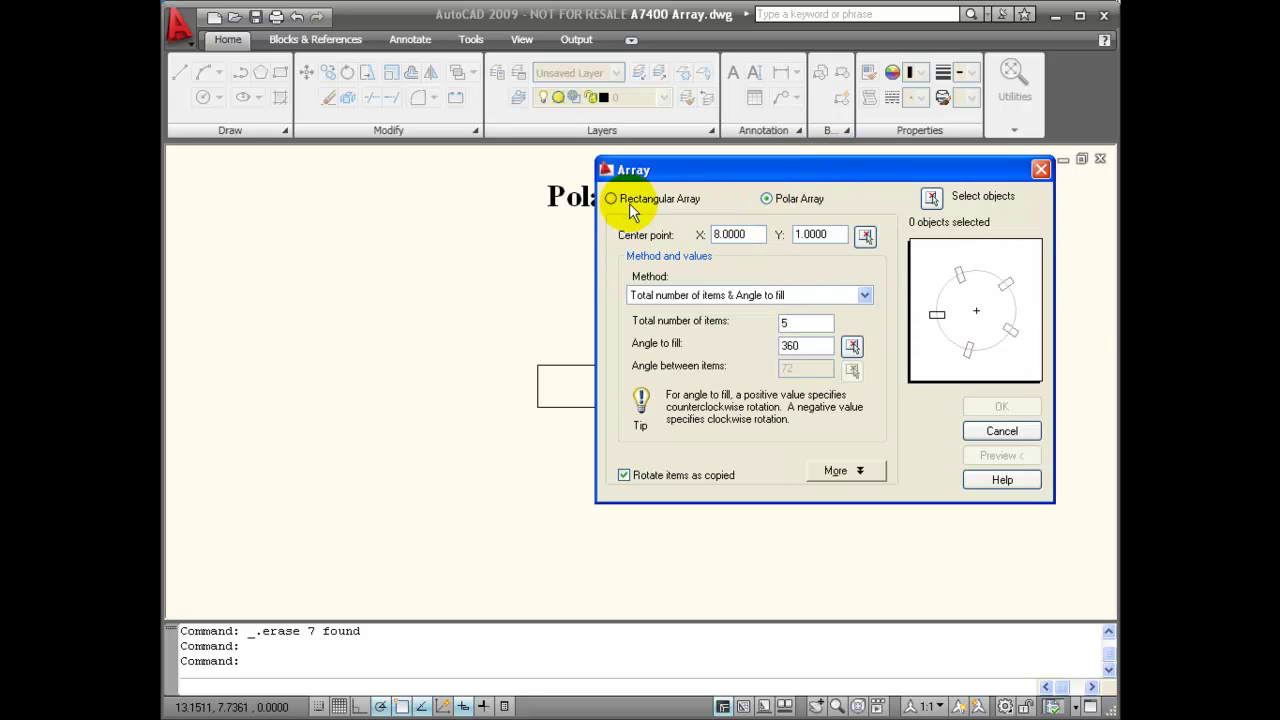
pyautogui.click(935, 197)
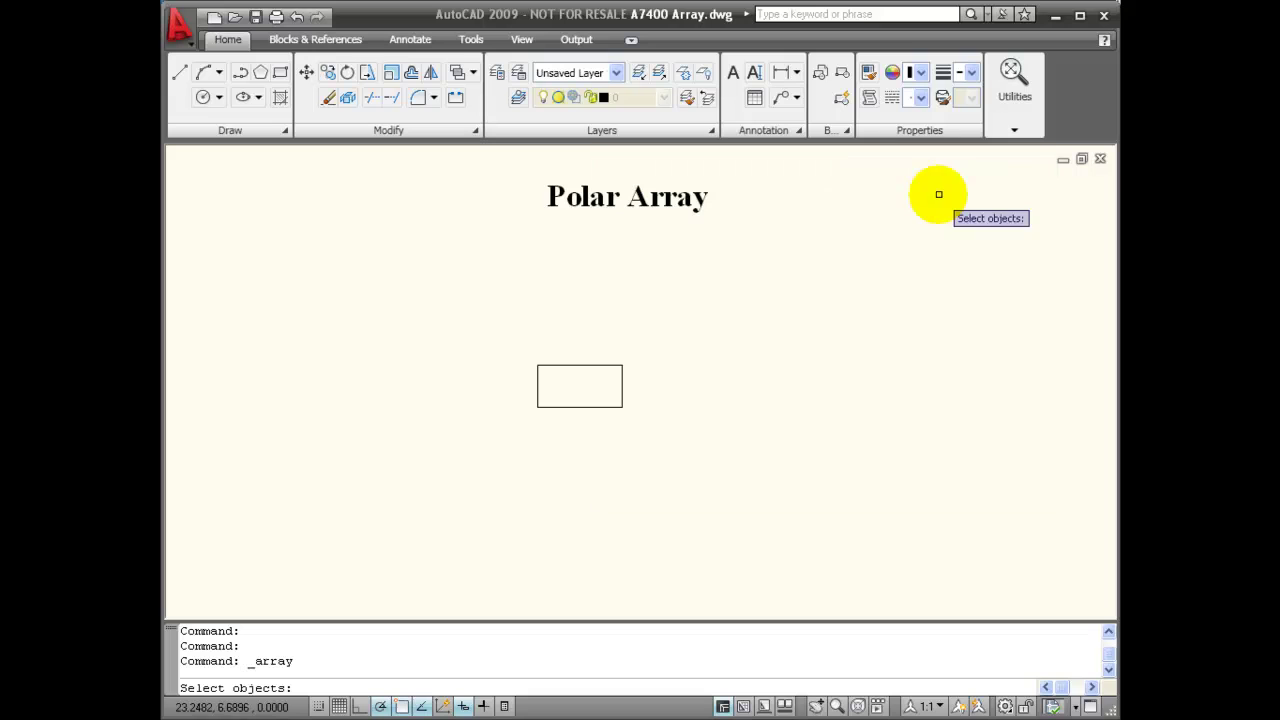
pyautogui.click(580, 366)
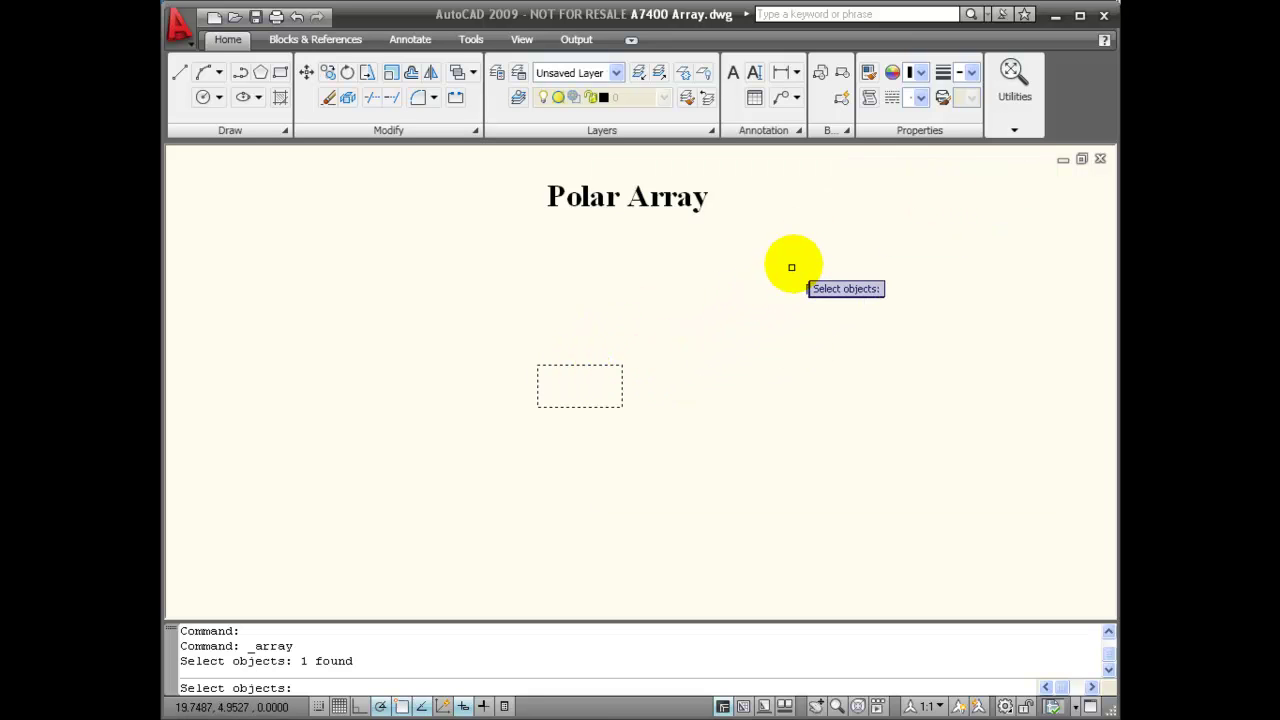
pyautogui.press('Return')
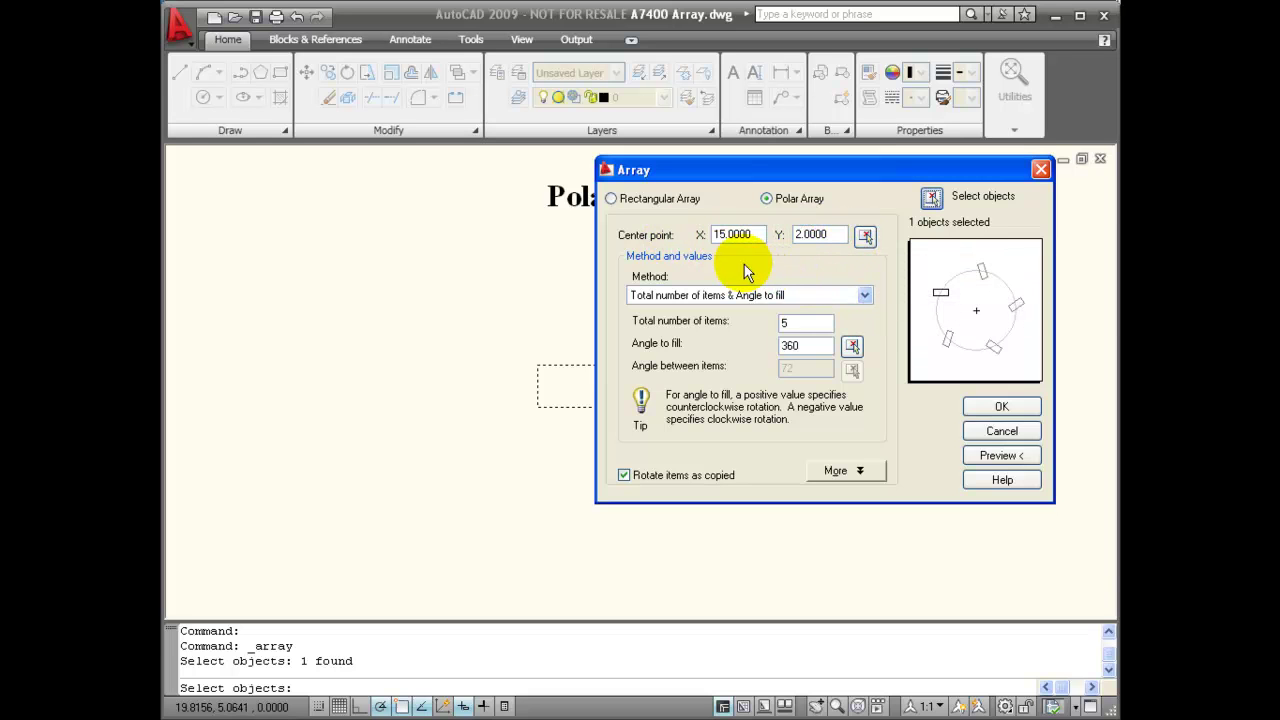
# - Place the array's center point 1 unit horizontally to the right of the midpoint of the rectangle's right edge
pyautogui.click(864, 237)
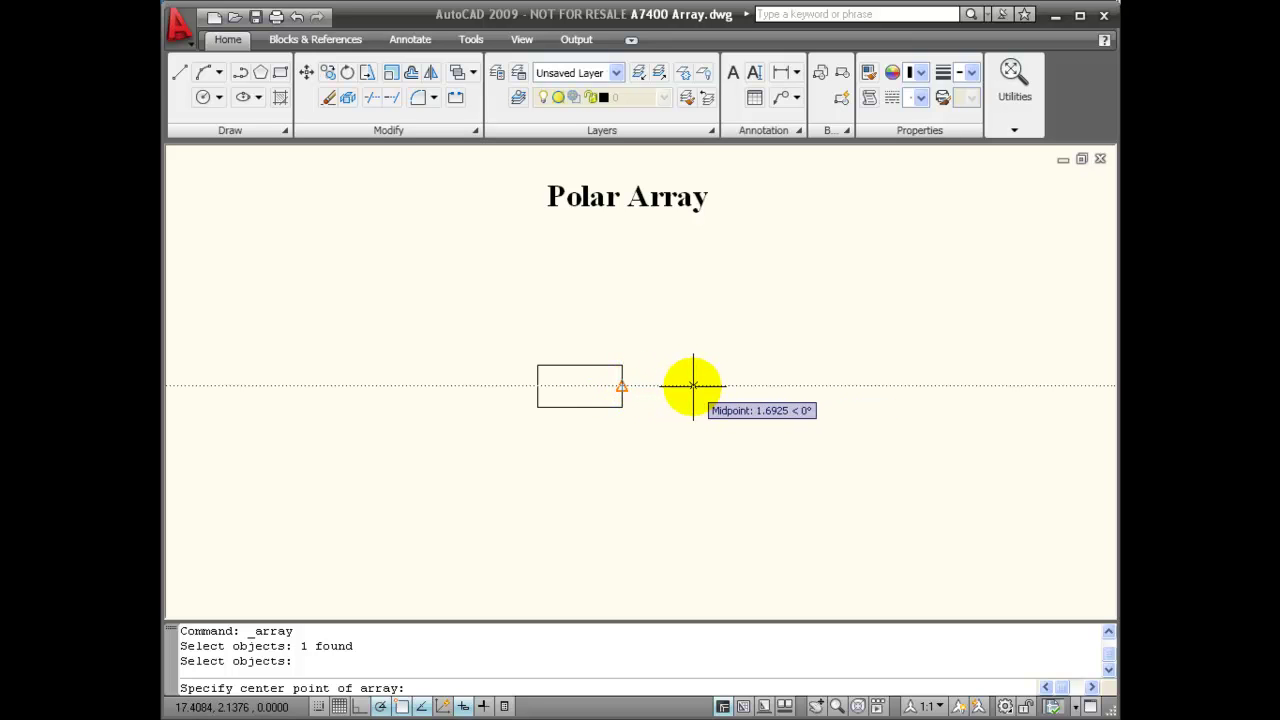
pyautogui.write('1')
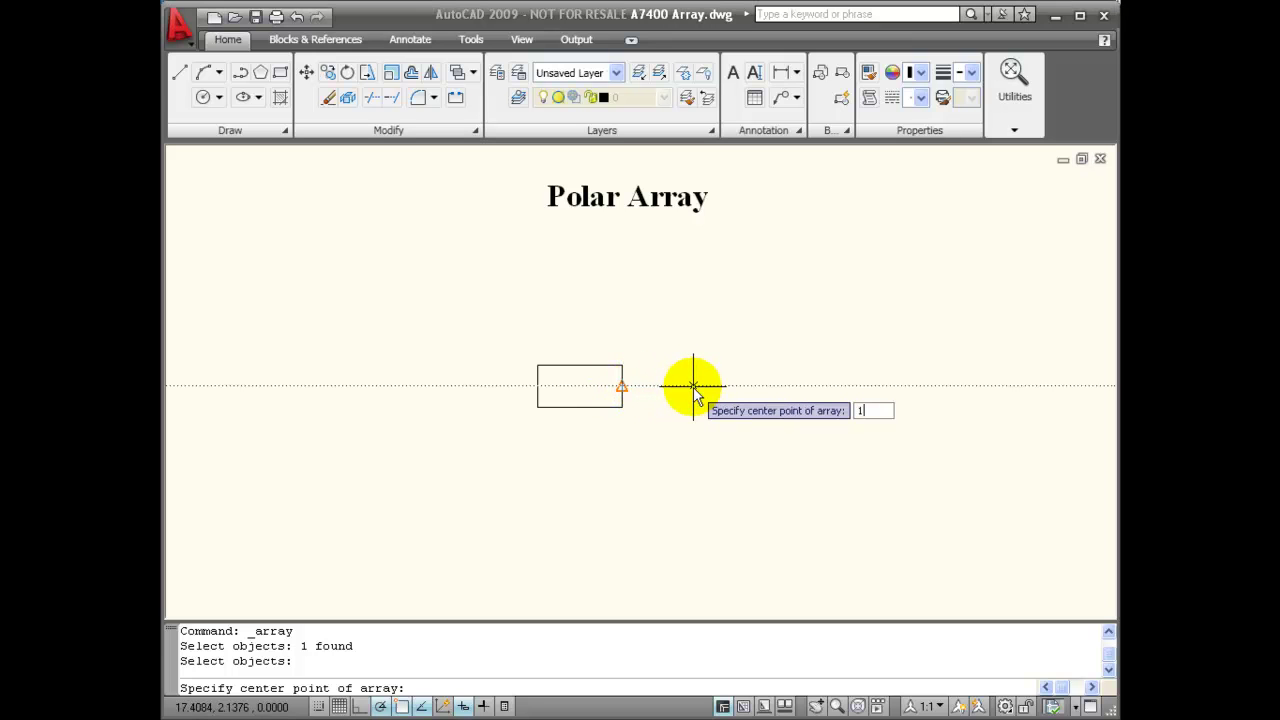
pyautogui.press('Return')
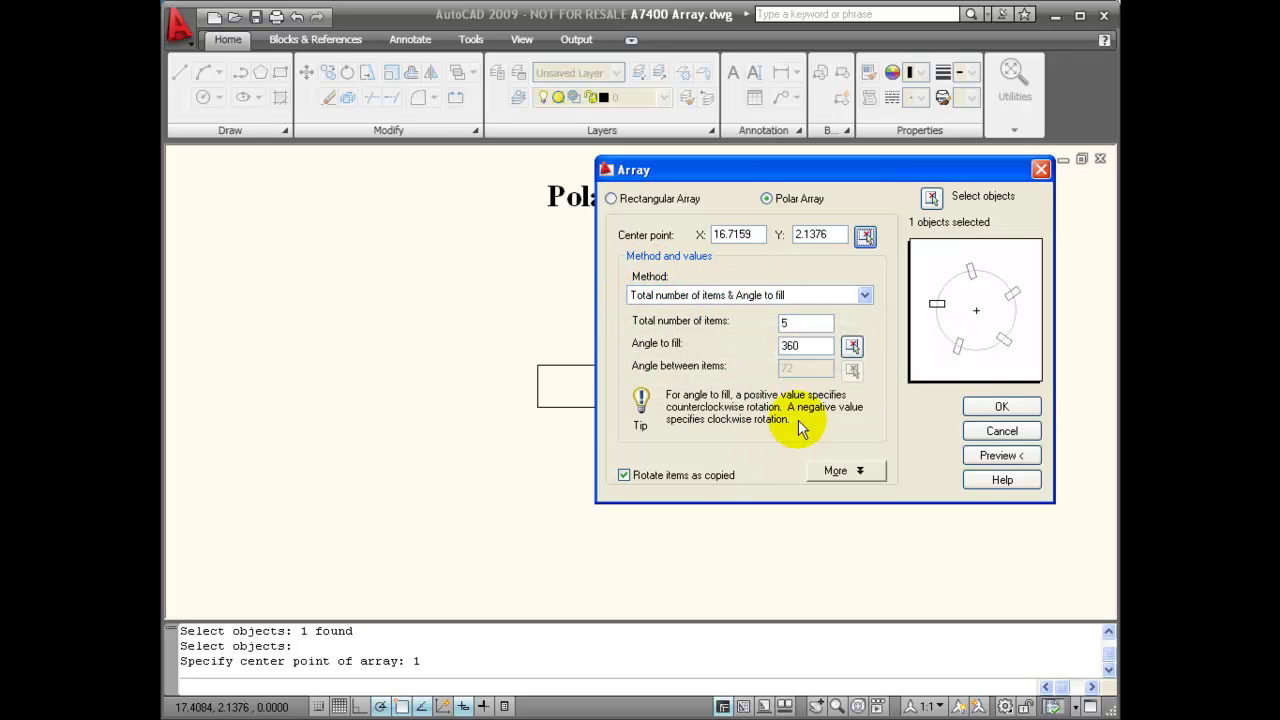
# - Set the total number of items to 6 and preview the polar array
pyautogui.doubleClick(795, 322)
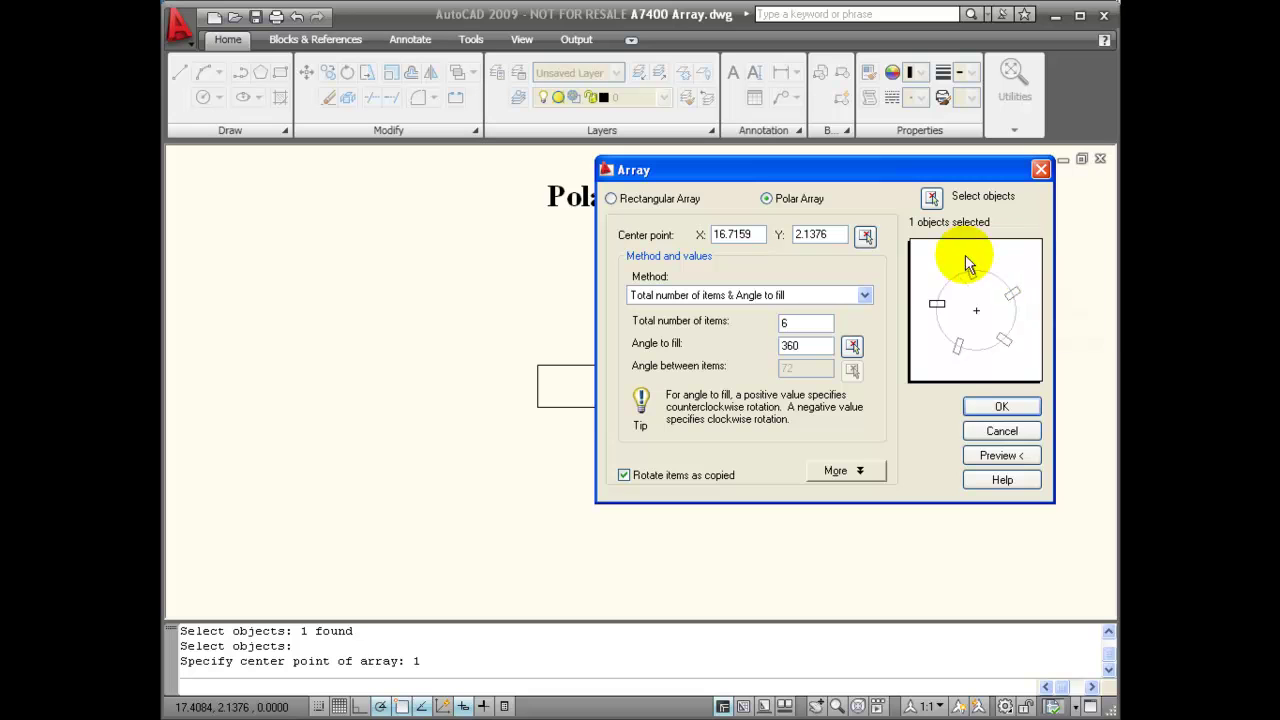
pyautogui.click(1001, 455)
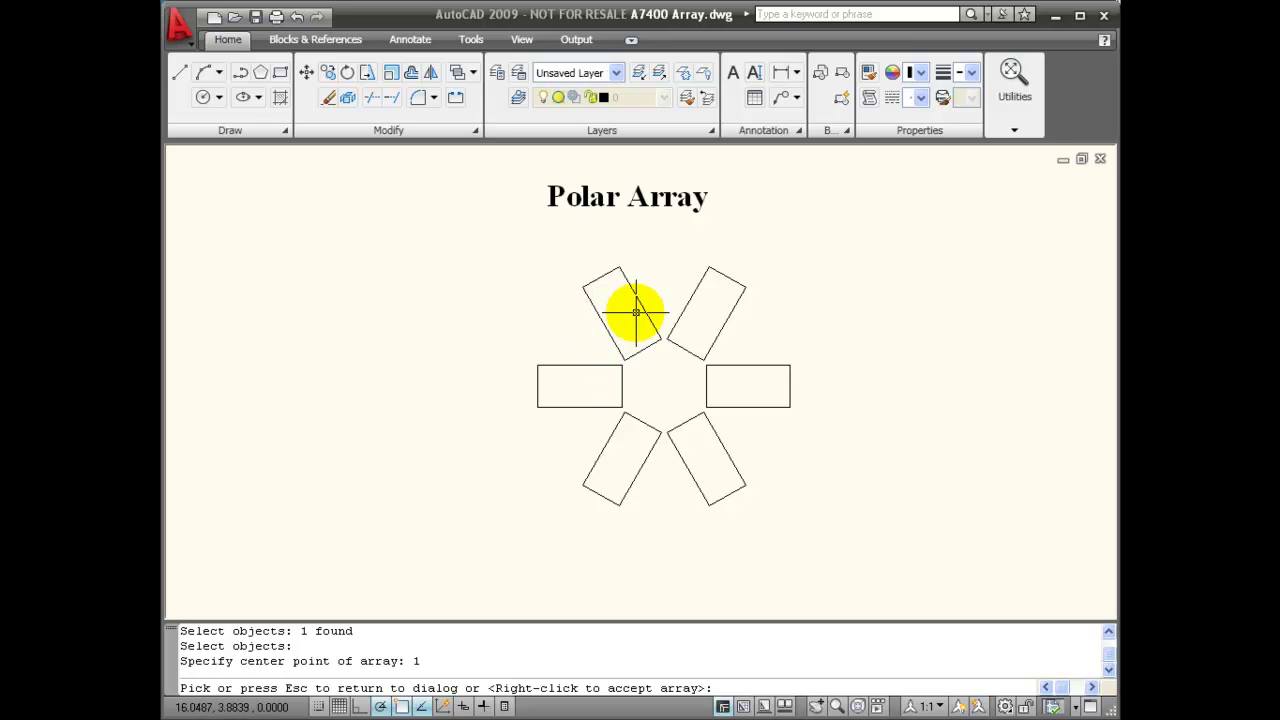
pyautogui.click(693, 311)
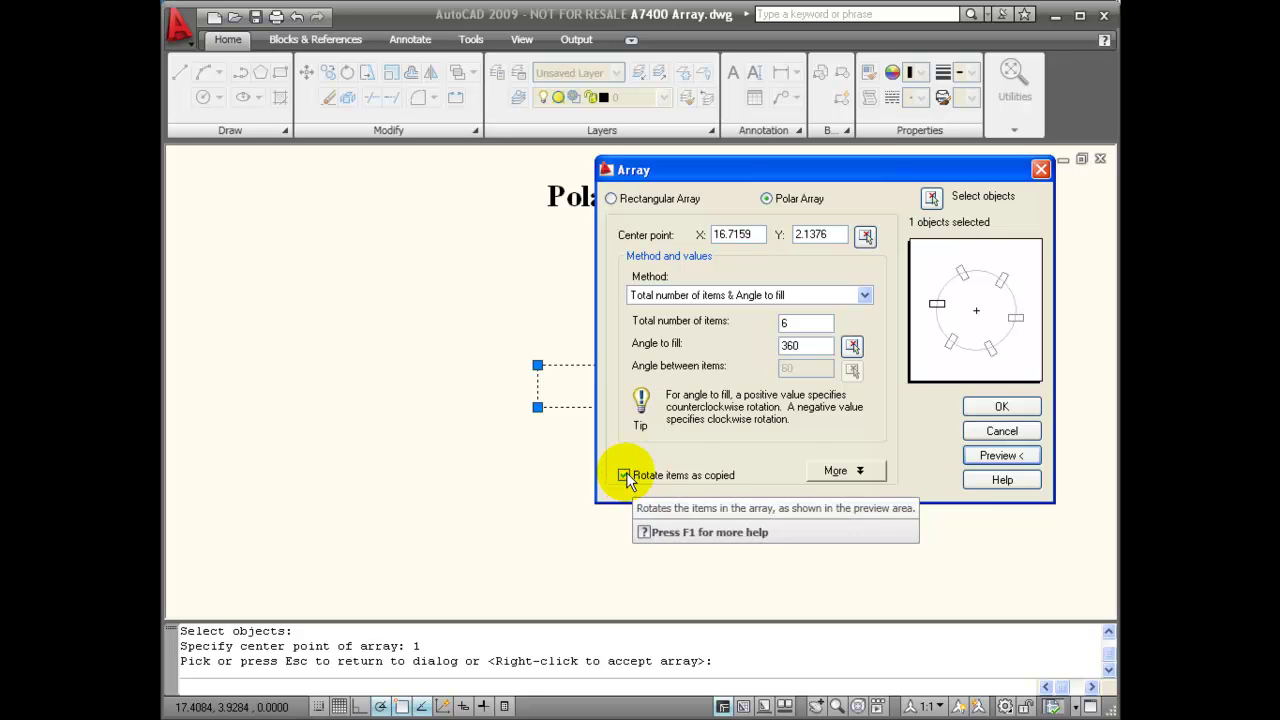
# - Turn off rotation of the items as they are copied in the polar array
pyautogui.click(625, 474)
pyautogui.click(624, 475)
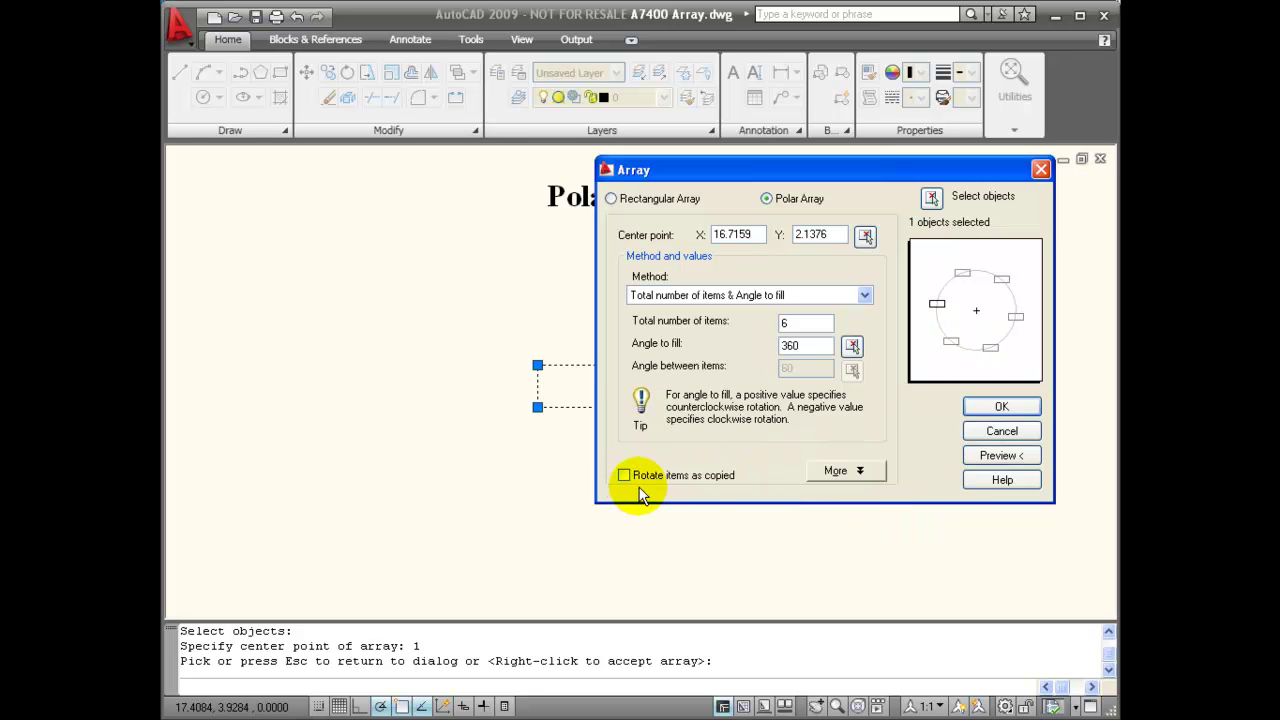
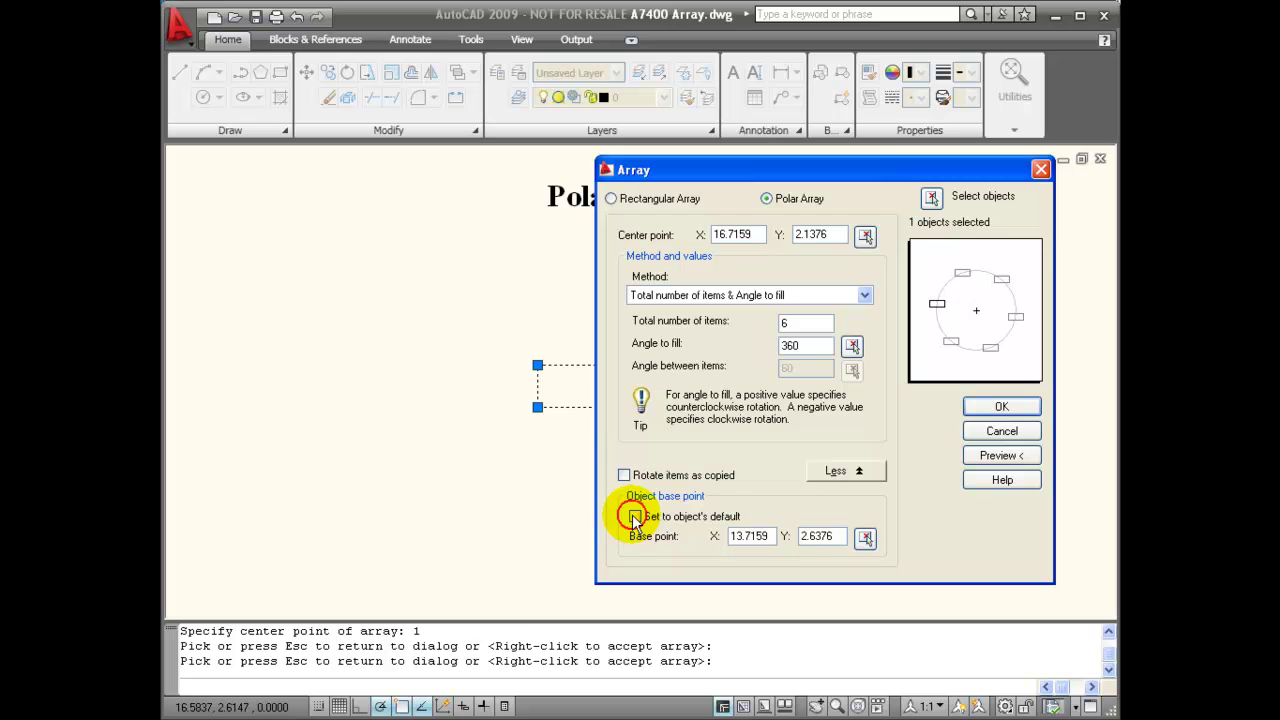
# - Set the object base point to the rectangle's center, aligned with its edge midpoints, and preview the unrotated polar array
pyautogui.doubleClick(816, 536)
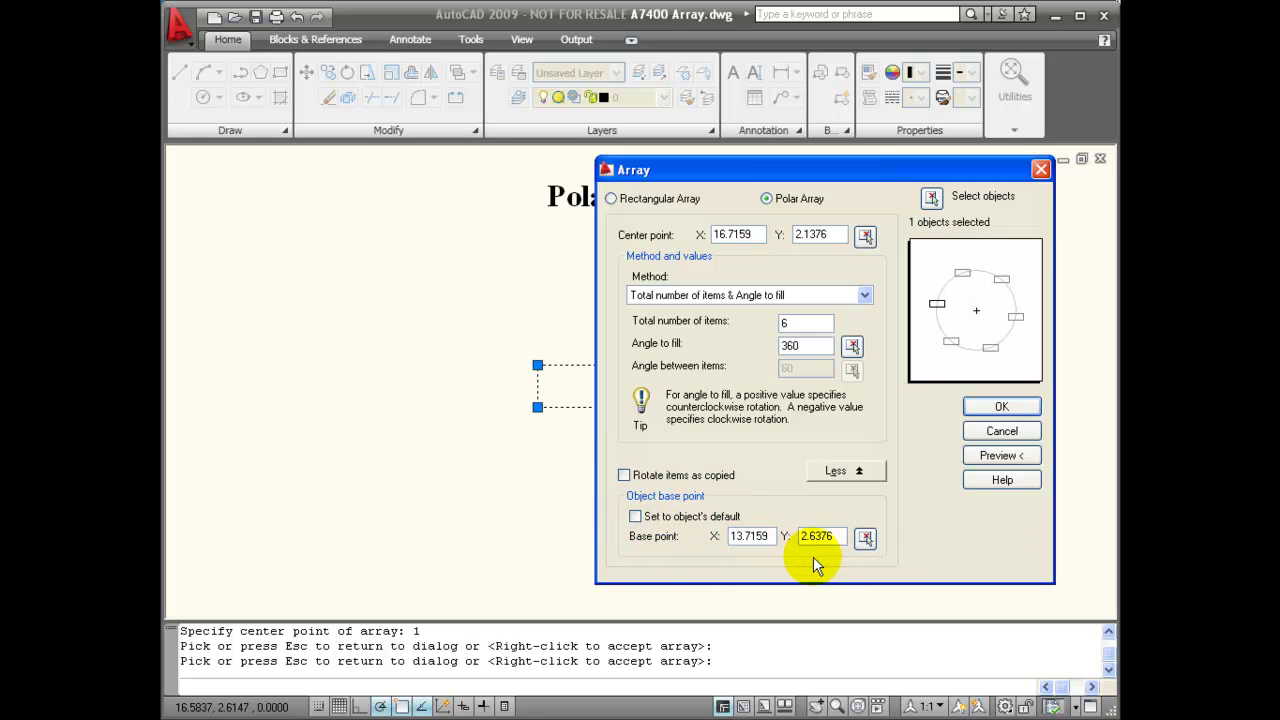
pyautogui.click(865, 538)
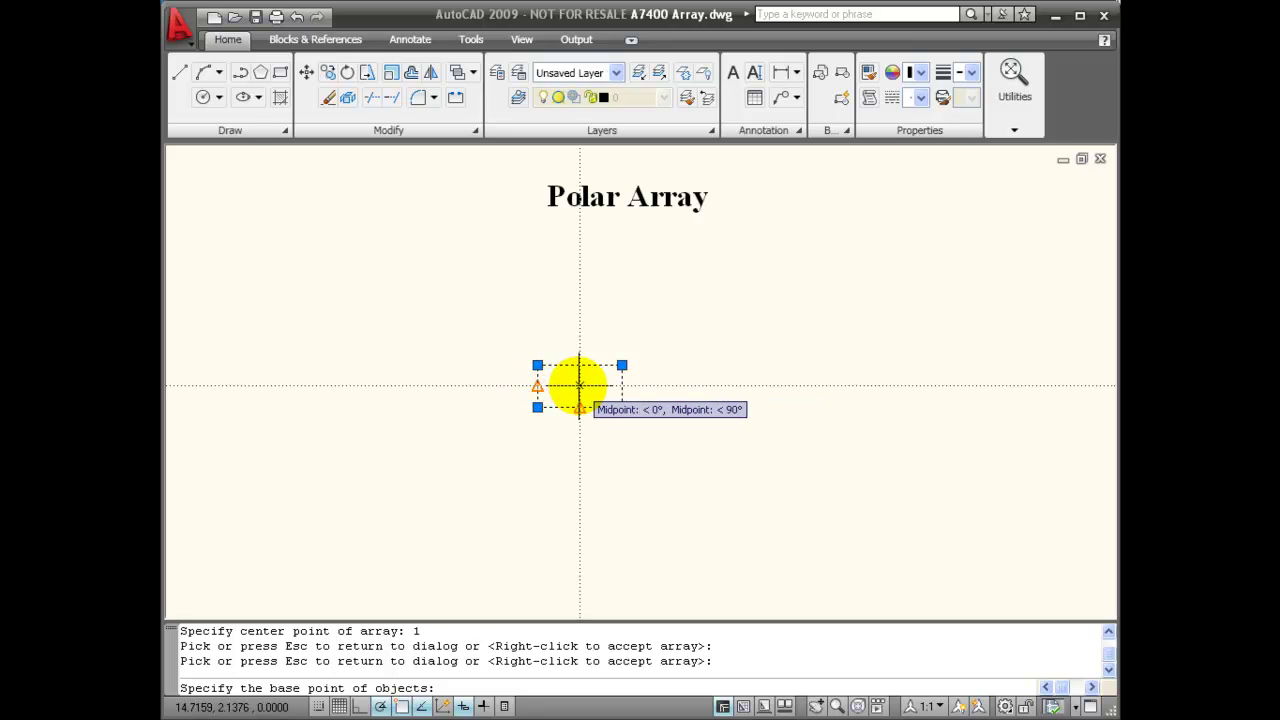
pyautogui.click(579, 385)
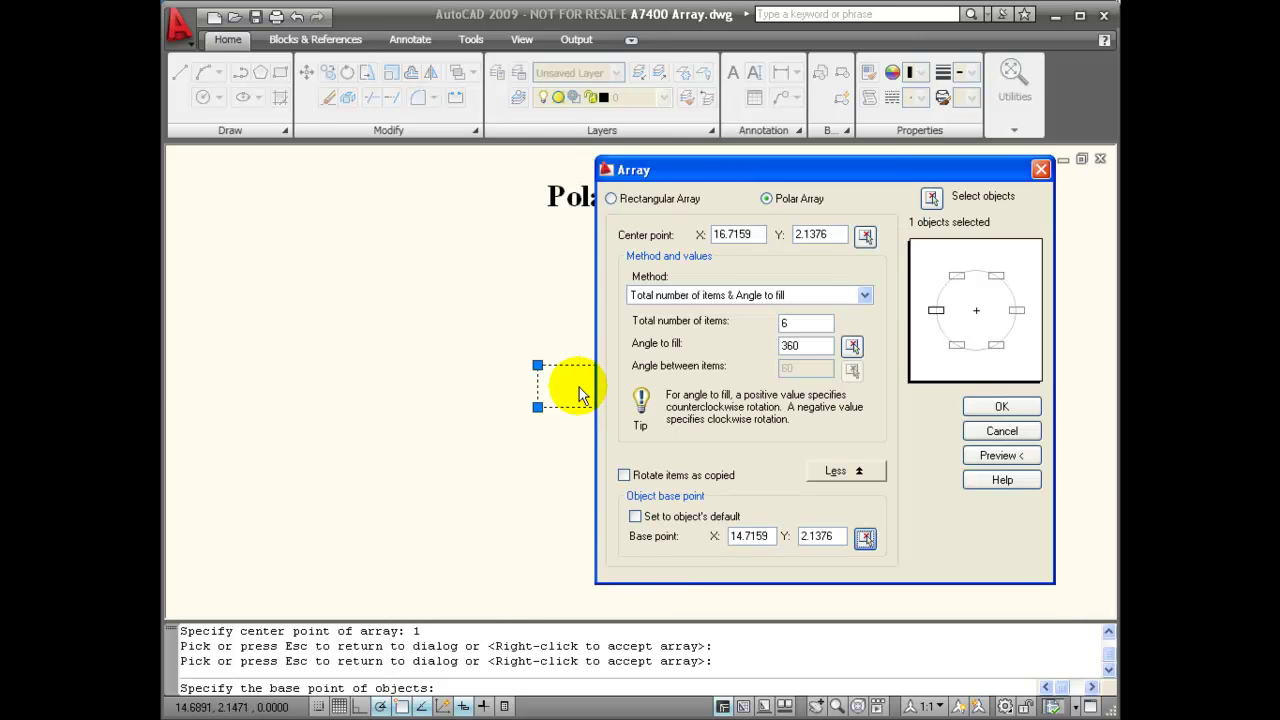
pyautogui.click(997, 456)
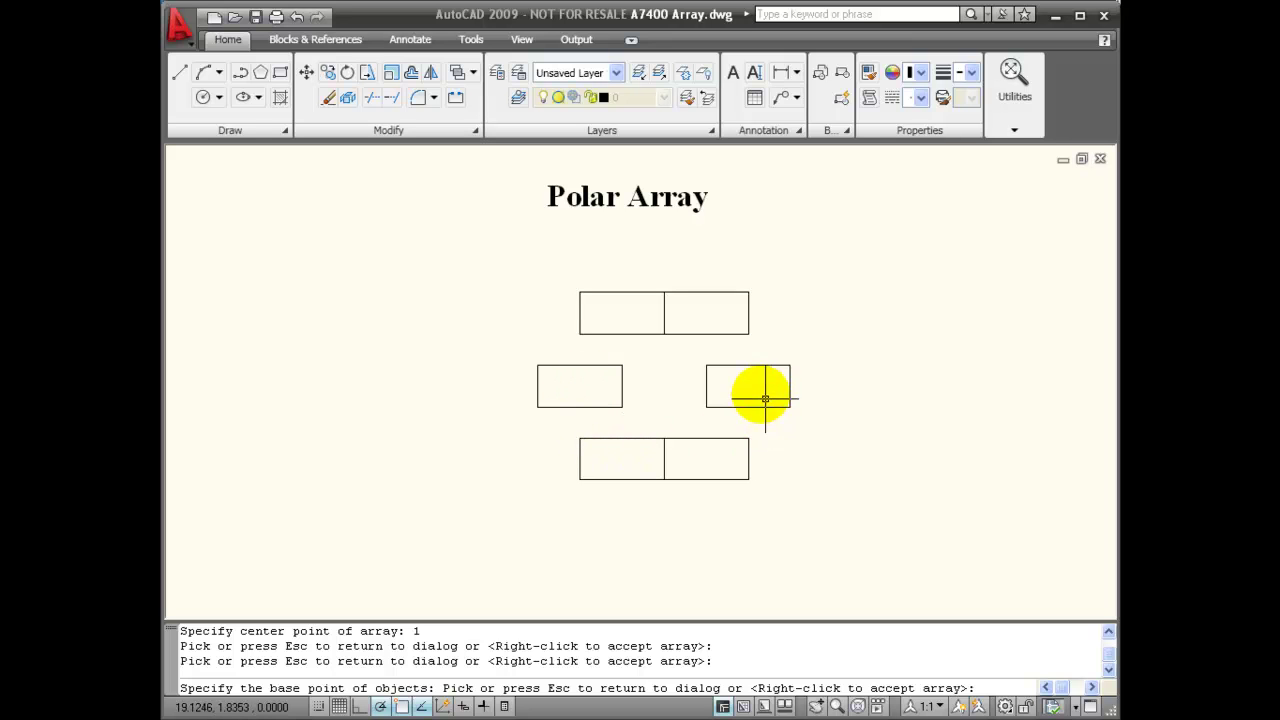
pyautogui.click(645, 363)
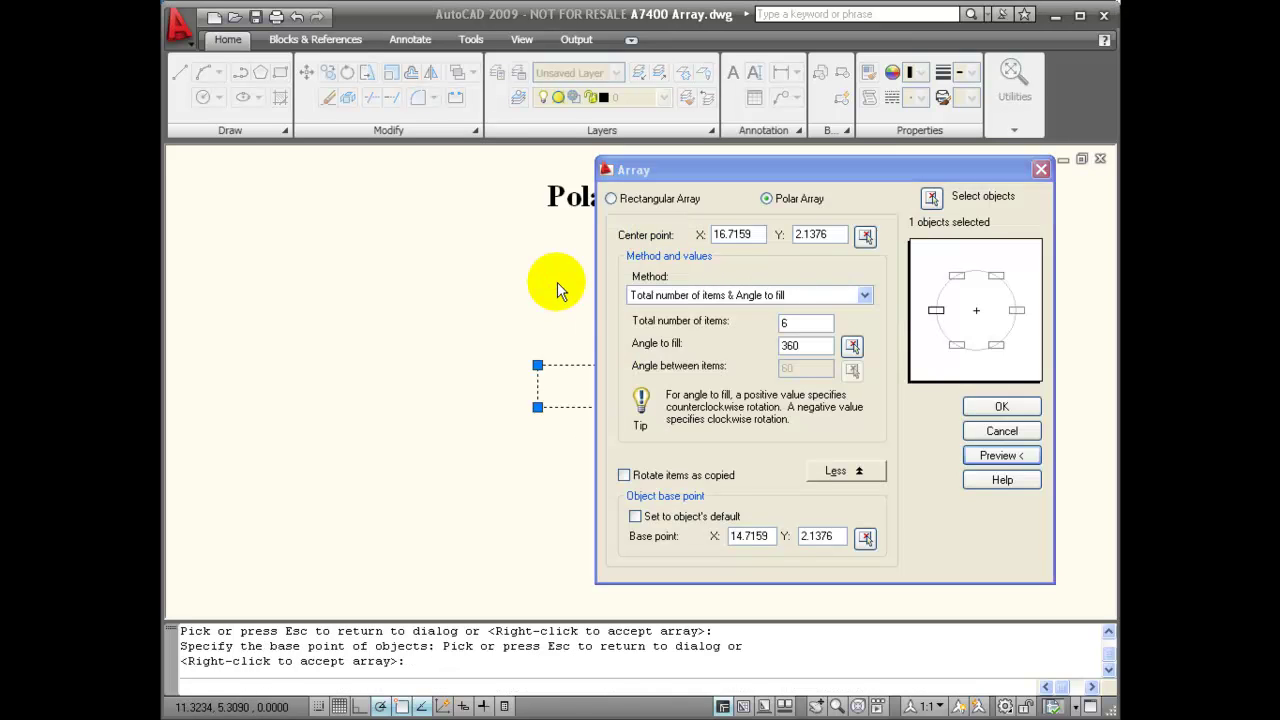
# - Set the base point back to the object's default for the polar array
pyautogui.click(864, 295)
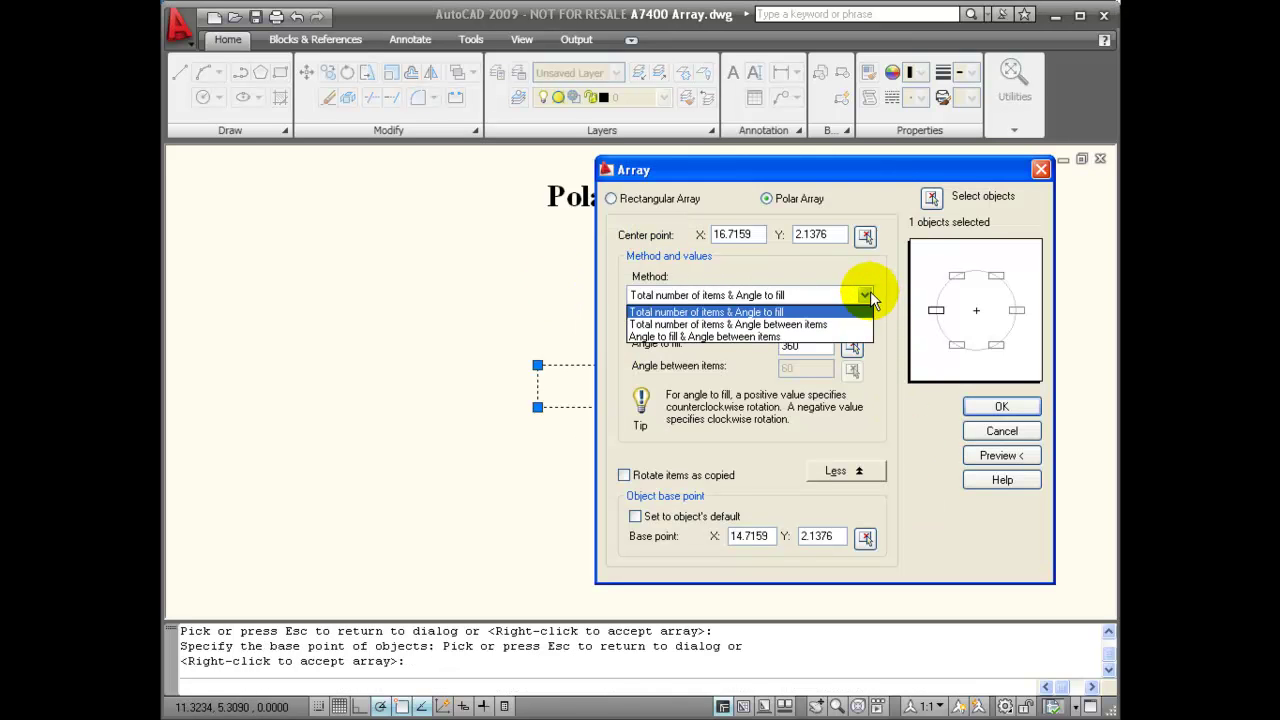
pyautogui.click(638, 518)
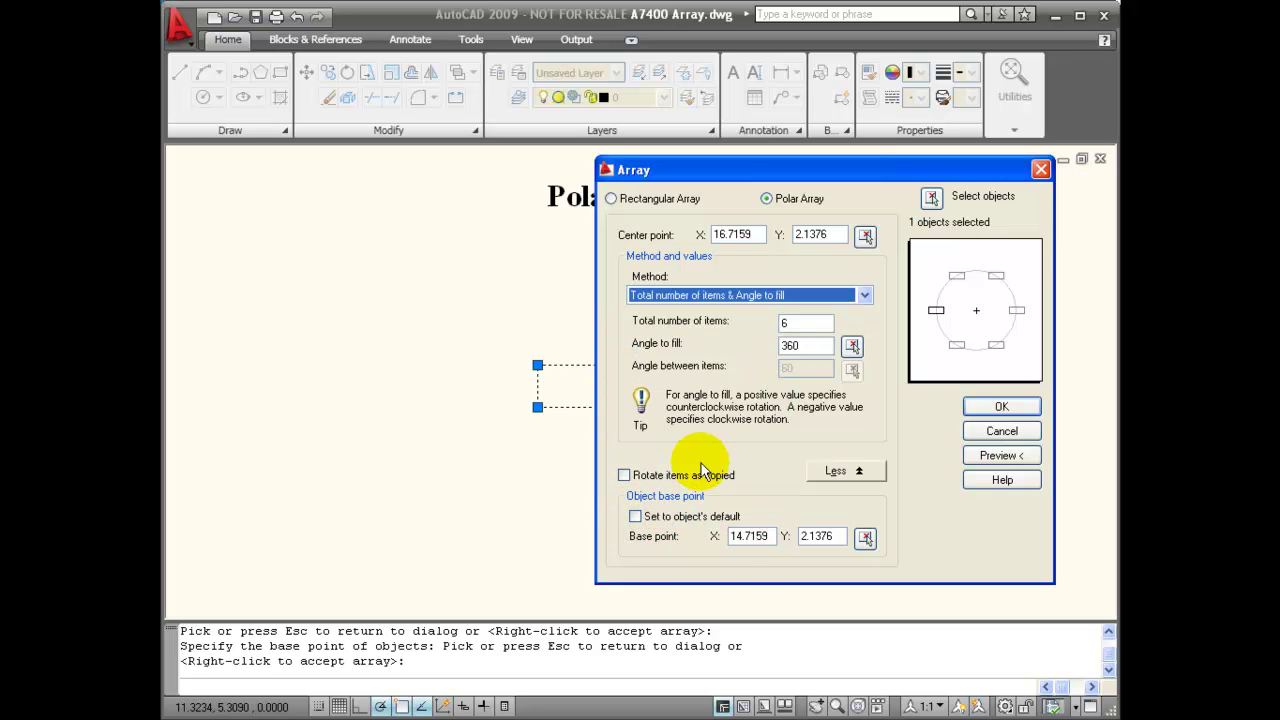
pyautogui.click(641, 517)
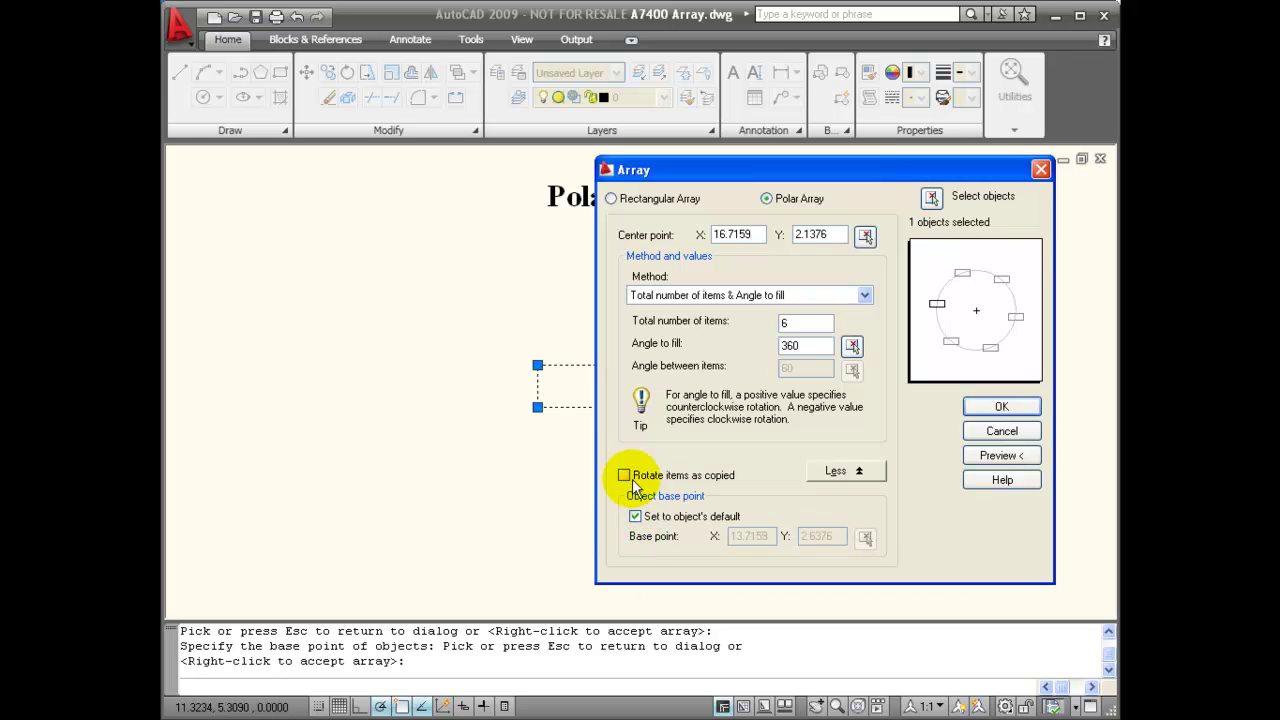
# - Turn rotation of the copied items back on for the polar array and collapse the additional base point options
pyautogui.click(630, 475)
pyautogui.click(850, 471)
# - Preview the polar array using the Total number of items & Angle between items method, with 4 items and 30 degrees between them
pyautogui.click(864, 296)
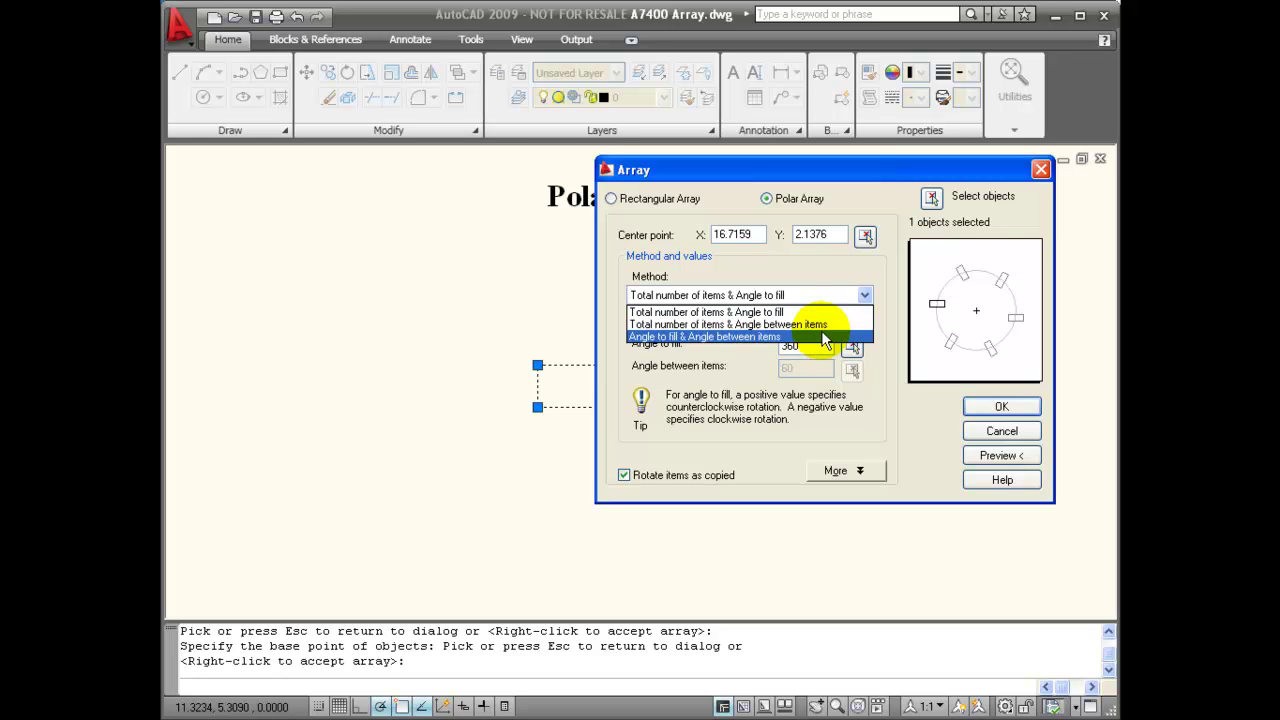
pyautogui.click(830, 324)
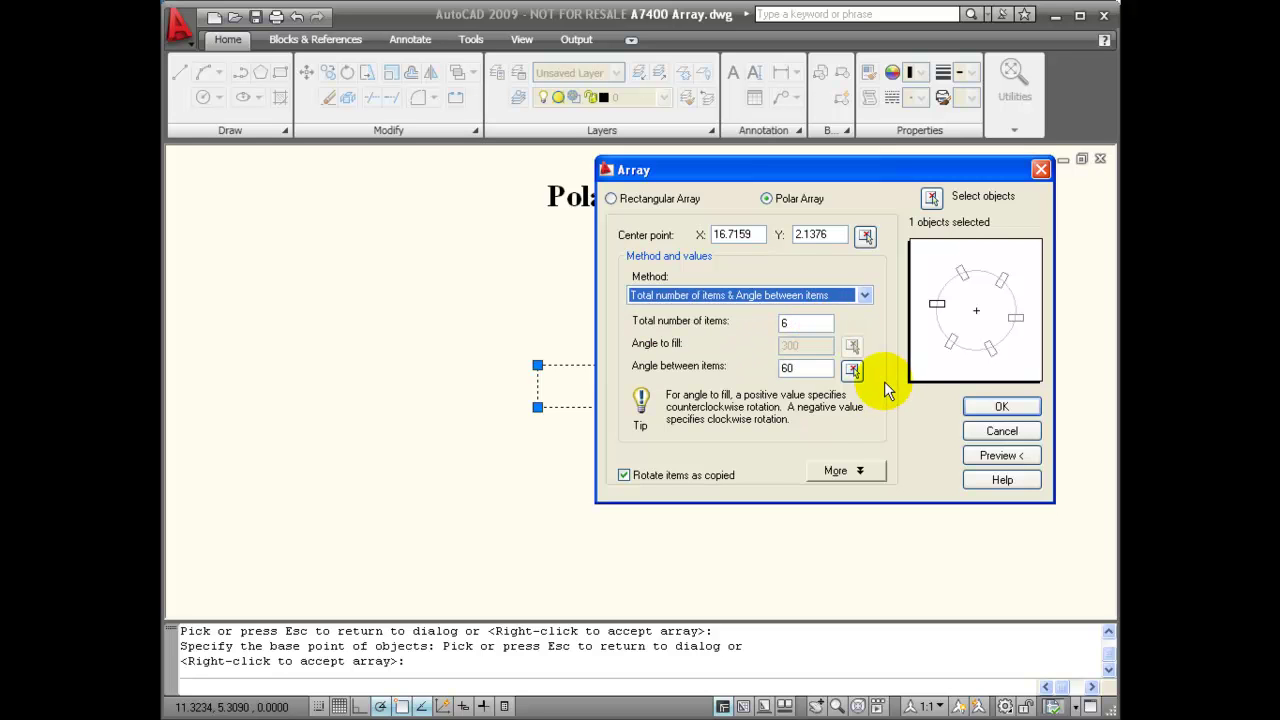
pyautogui.doubleClick(800, 325)
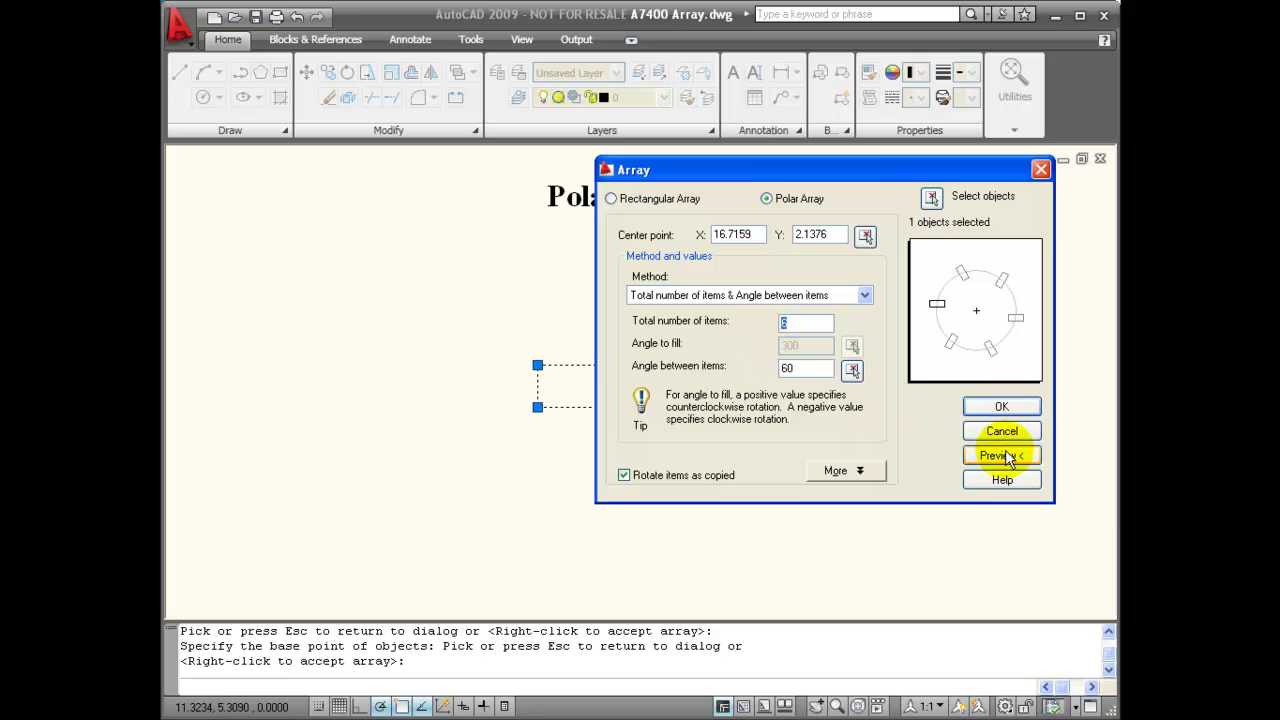
pyautogui.write('4')
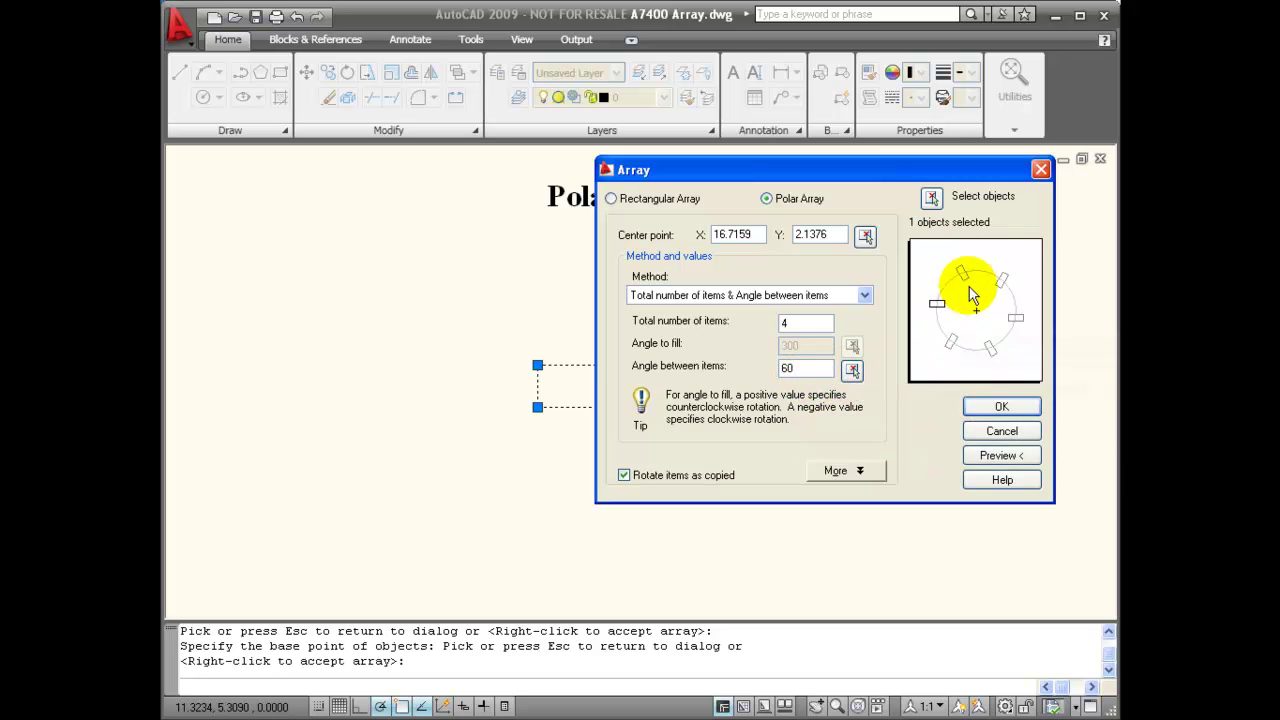
pyautogui.doubleClick(797, 367)
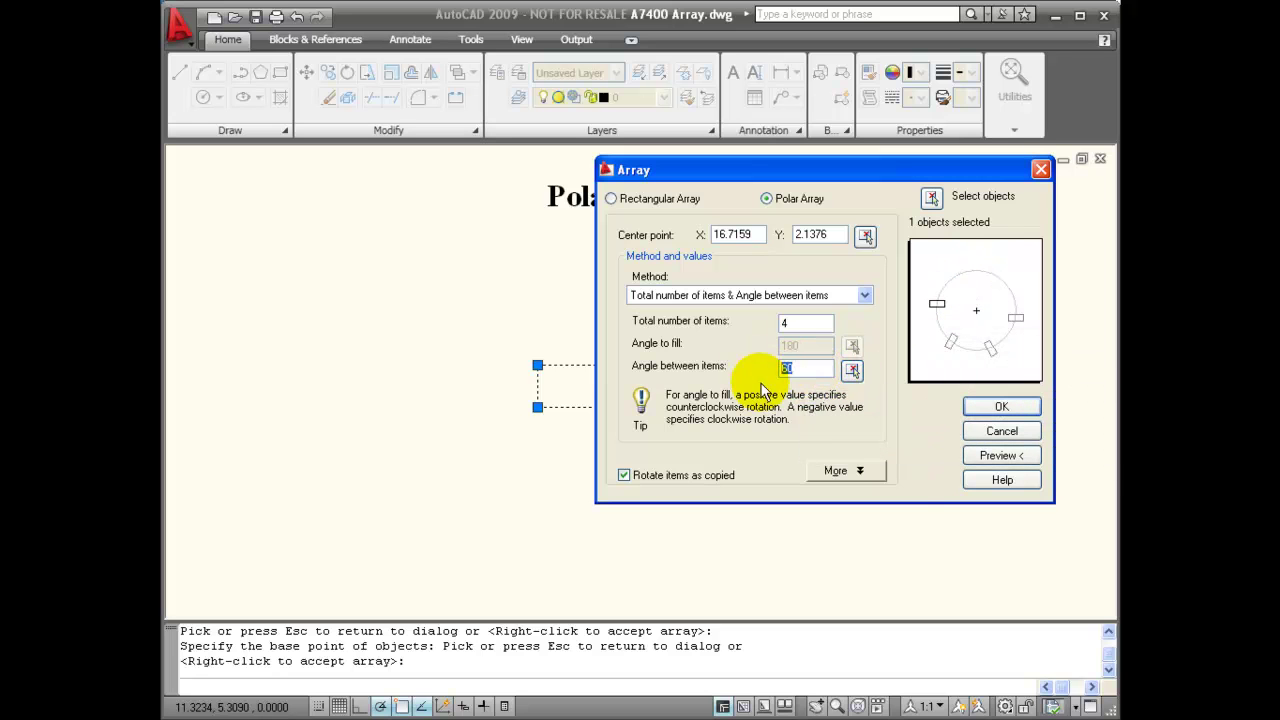
pyautogui.write('30')
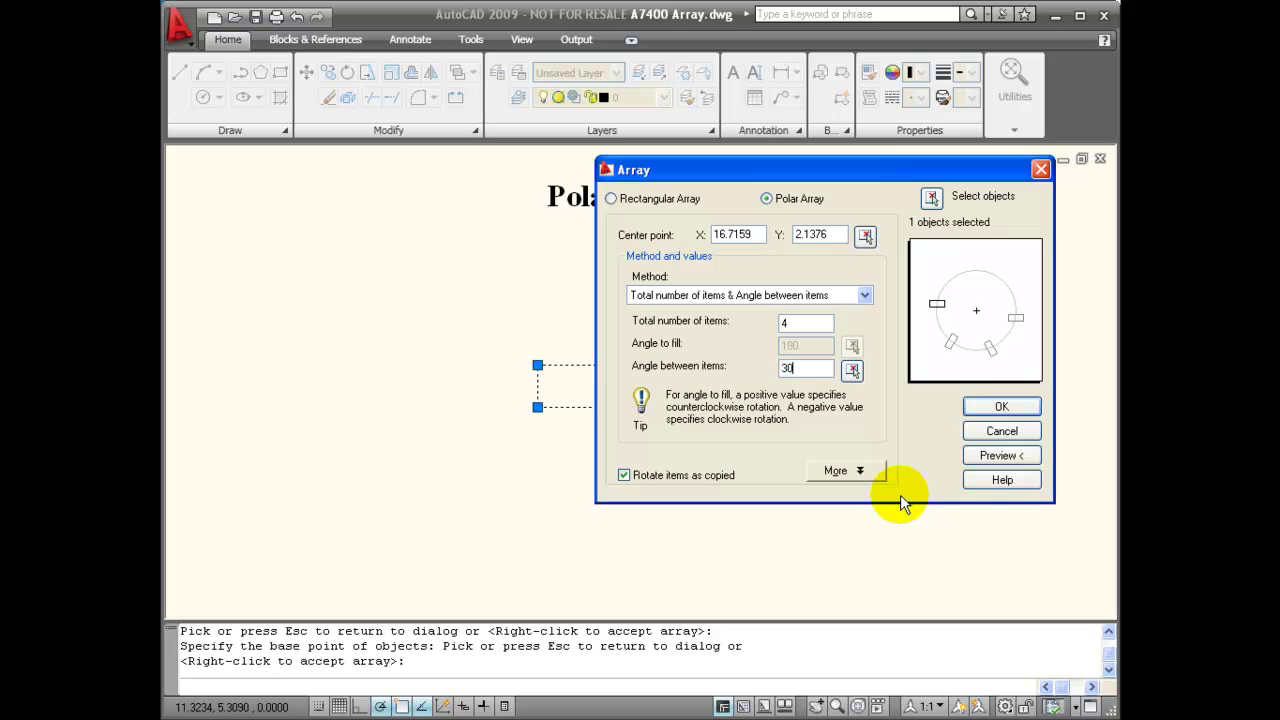
pyautogui.click(1010, 457)
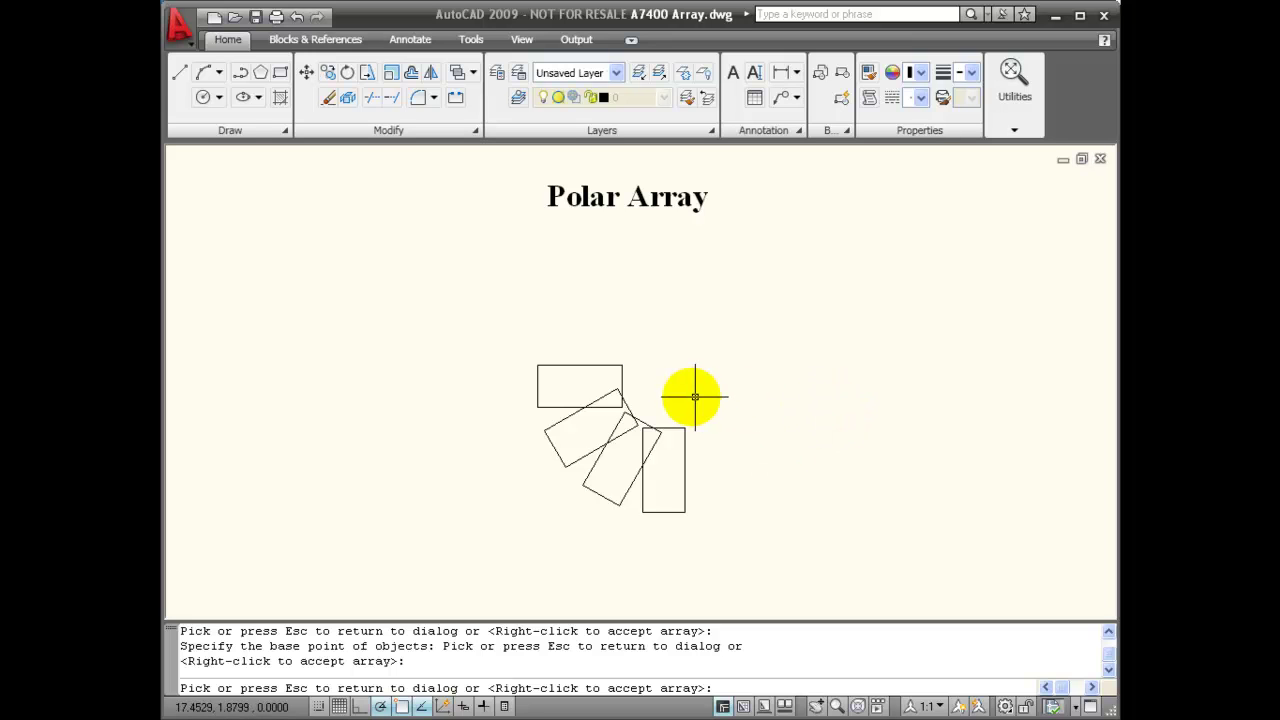
pyautogui.click(516, 414)
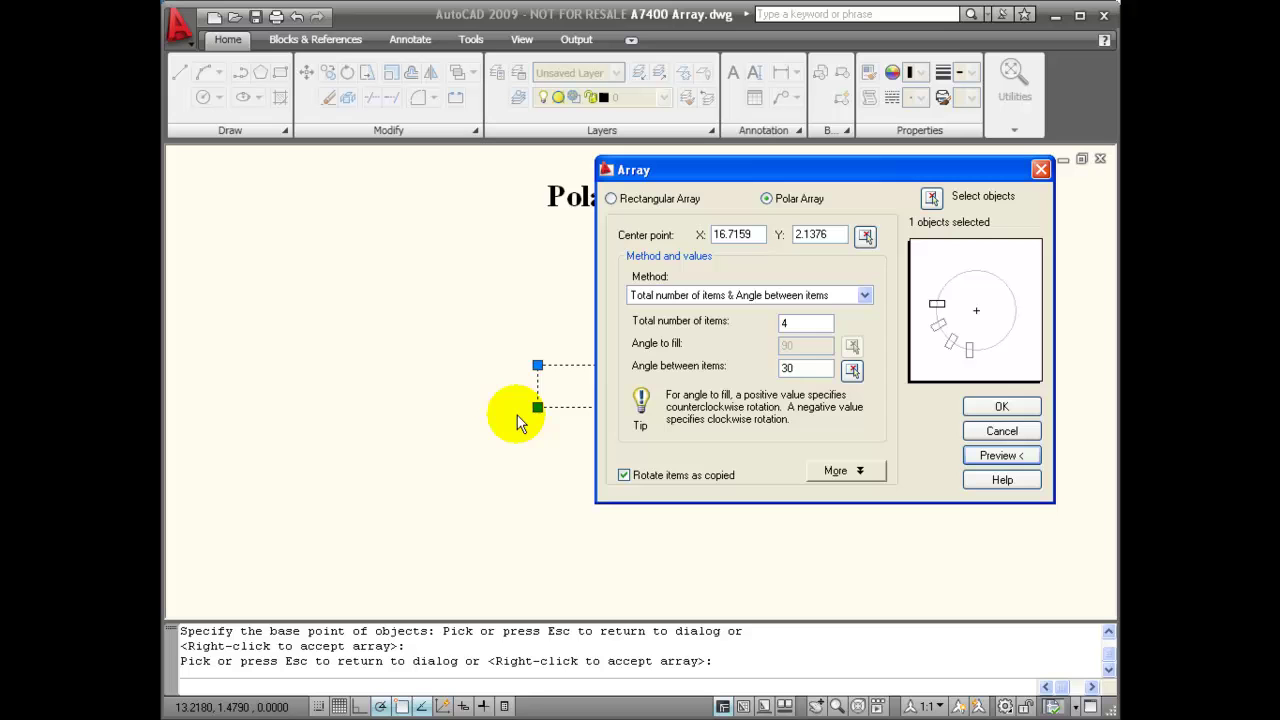
# - Preview the polar array using the Angle to fill & Angle between items method, filling 180 degrees with 20 degrees between items
pyautogui.click(865, 295)
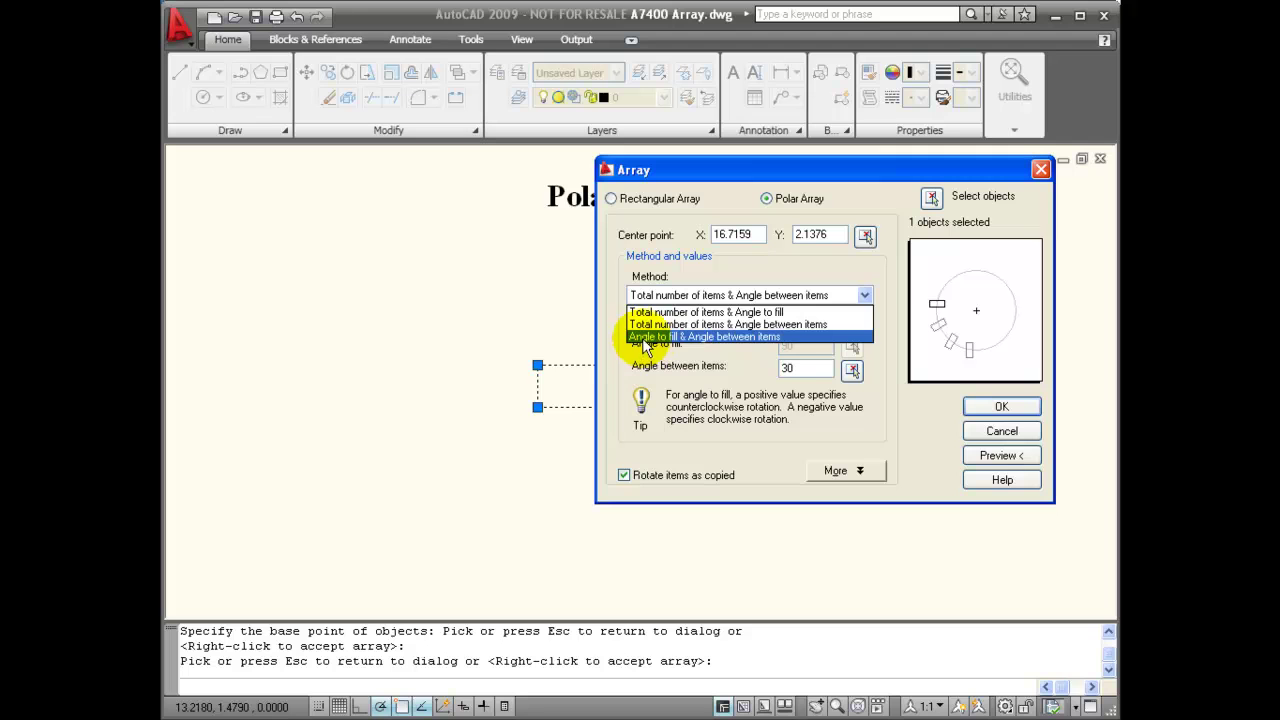
pyautogui.click(763, 336)
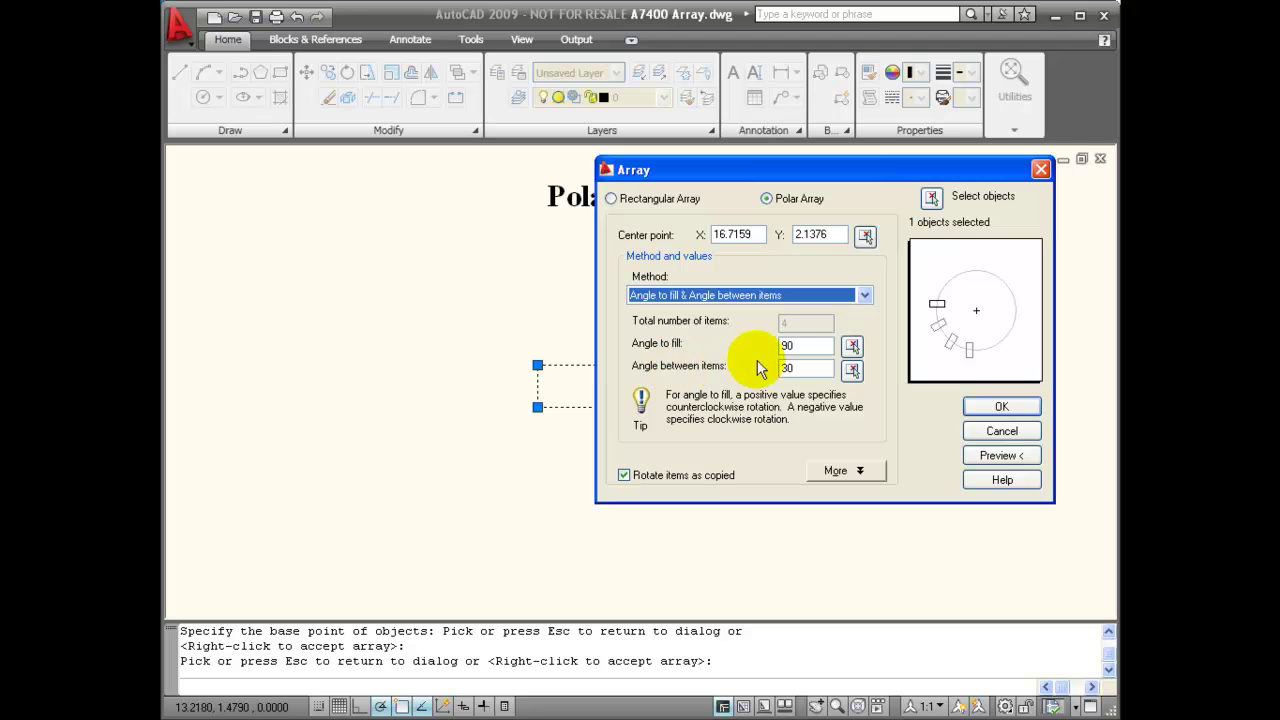
pyautogui.doubleClick(800, 346)
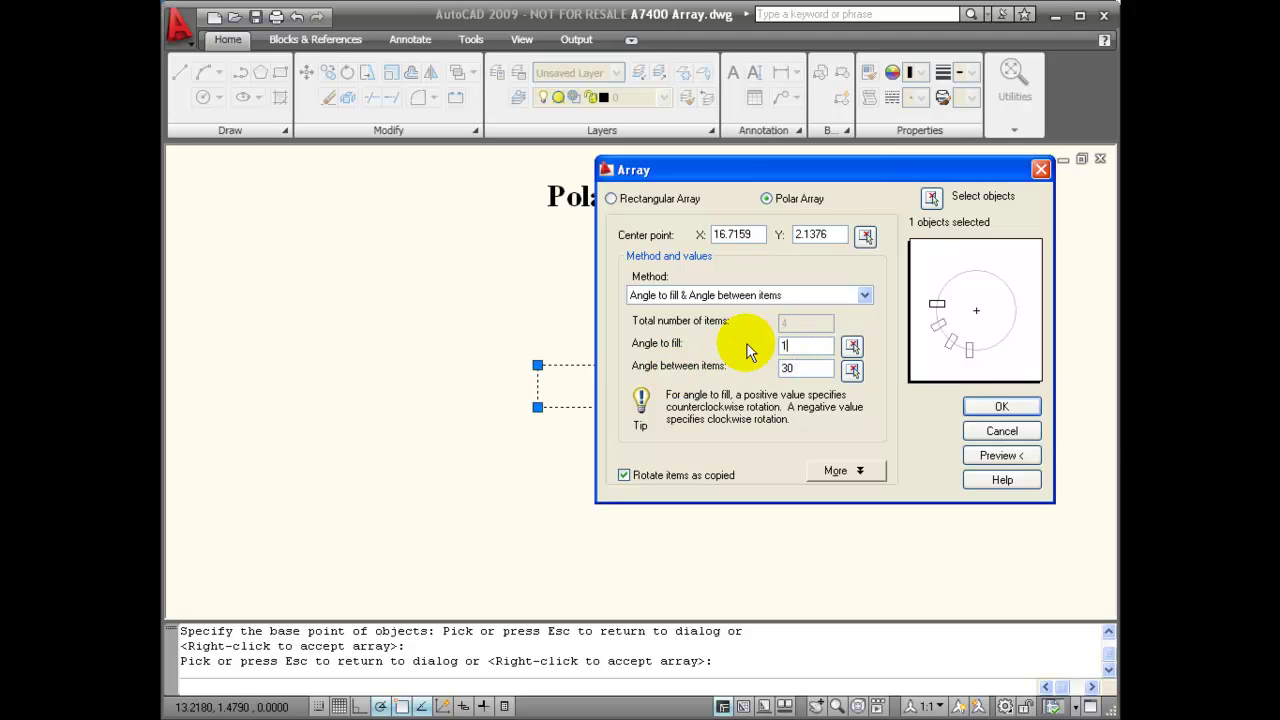
pyautogui.write('180')
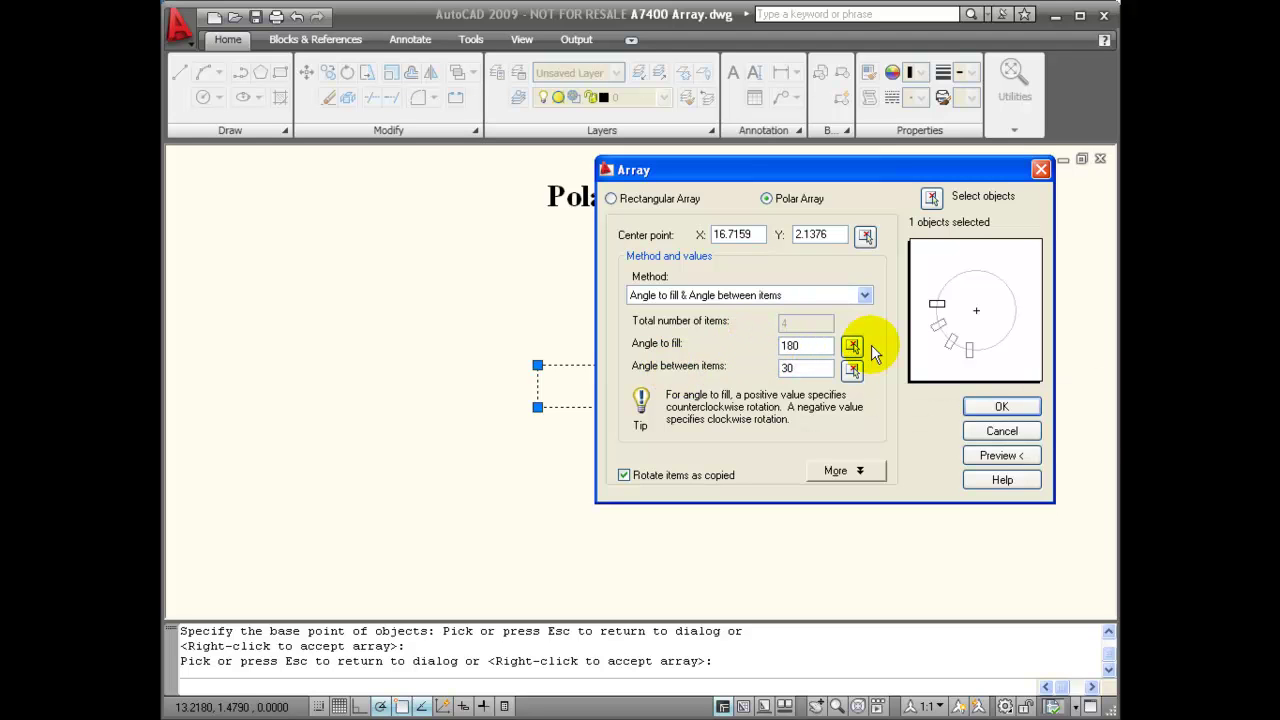
pyautogui.doubleClick(806, 368)
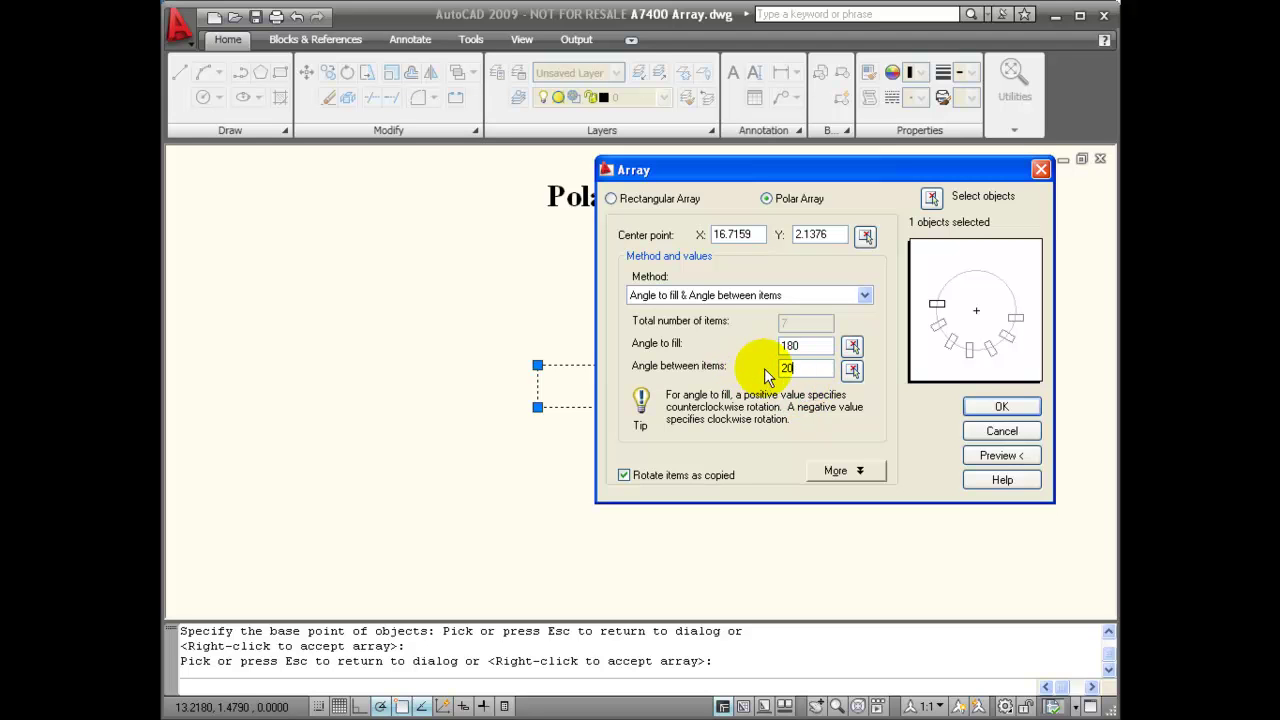
pyautogui.click(1000, 455)
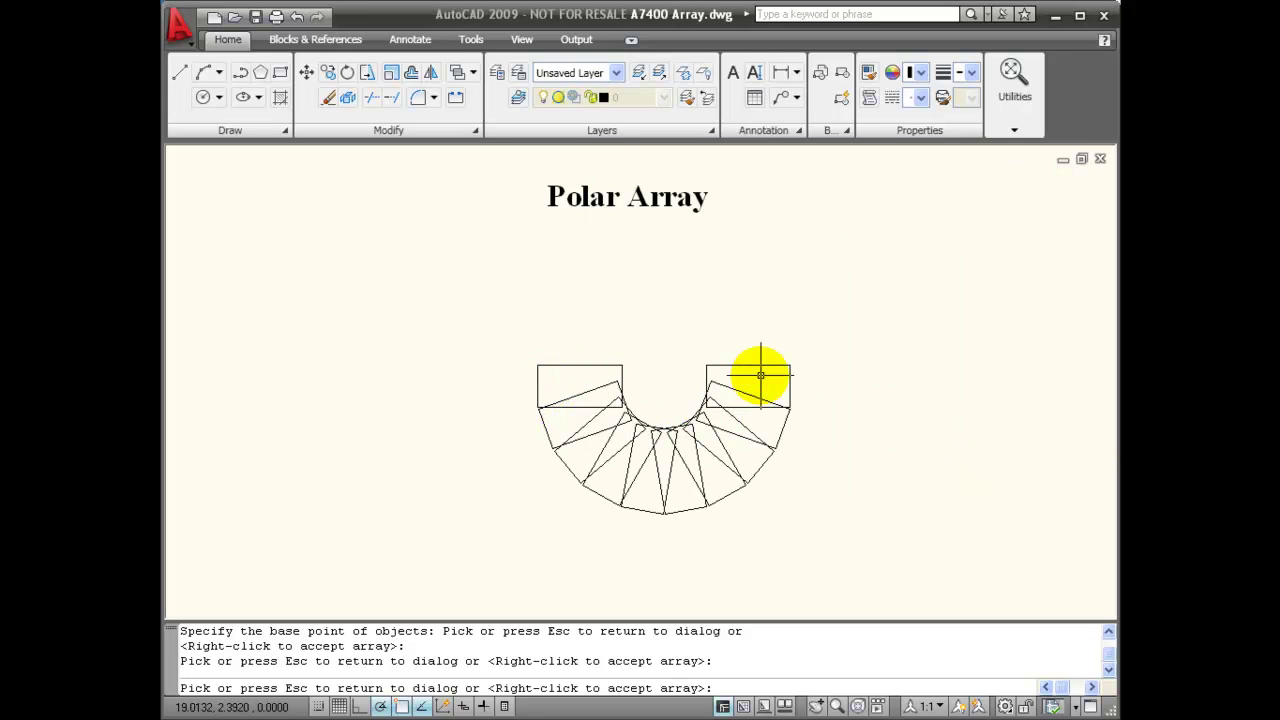
pyautogui.click(677, 394)
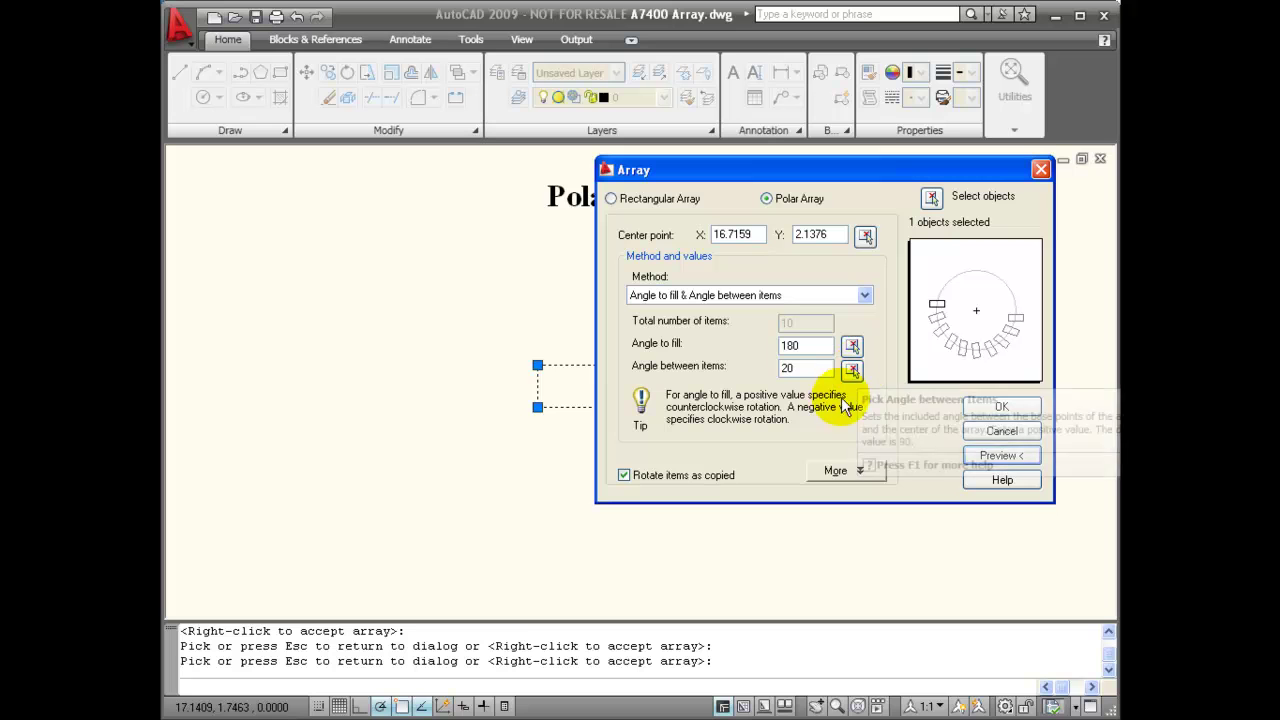
# - Create the polar array using the Total number of items & Angle to fill method, with 6 items filling 360 degrees
pyautogui.click(860, 295)
pyautogui.click(816, 309)
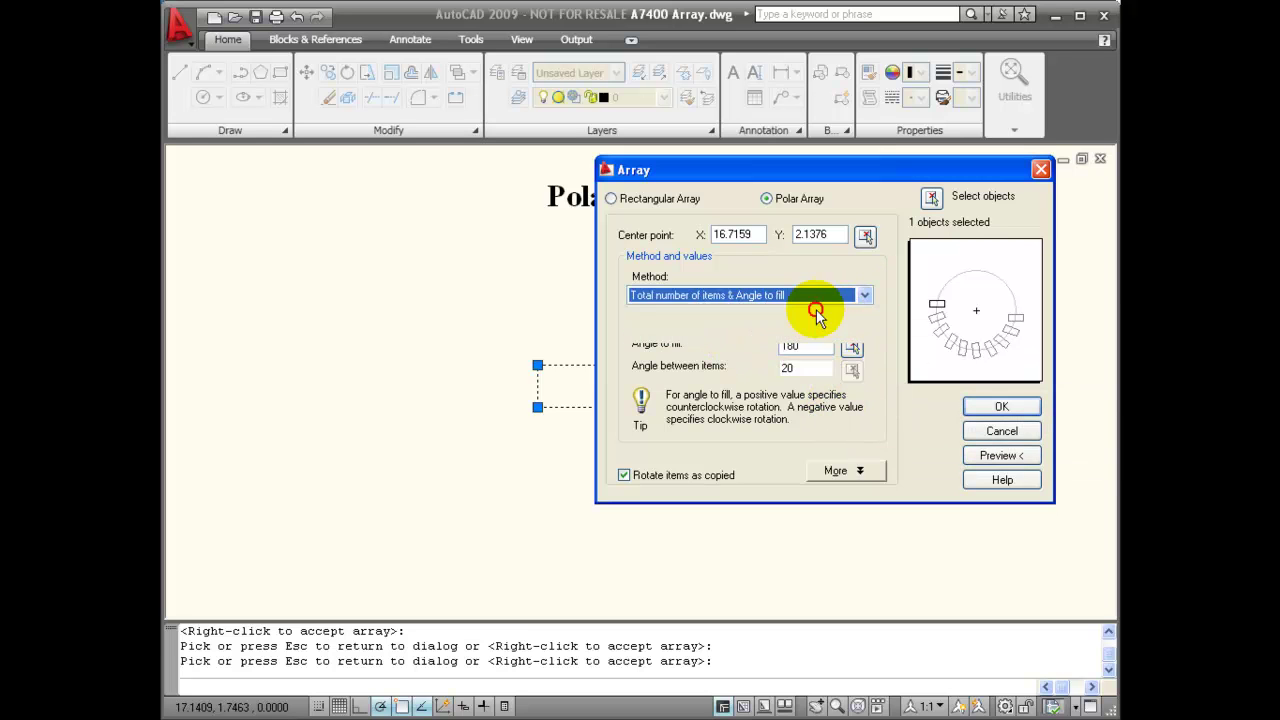
pyautogui.doubleClick(810, 322)
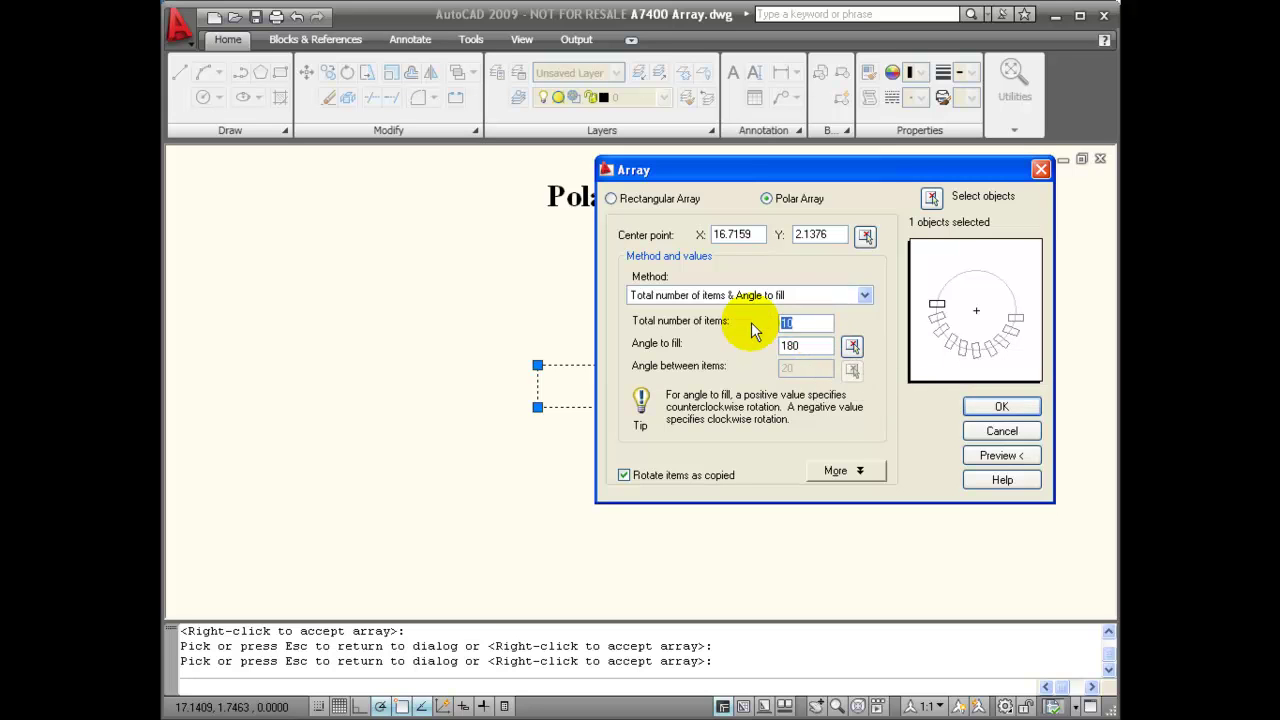
pyautogui.doubleClick(807, 345)
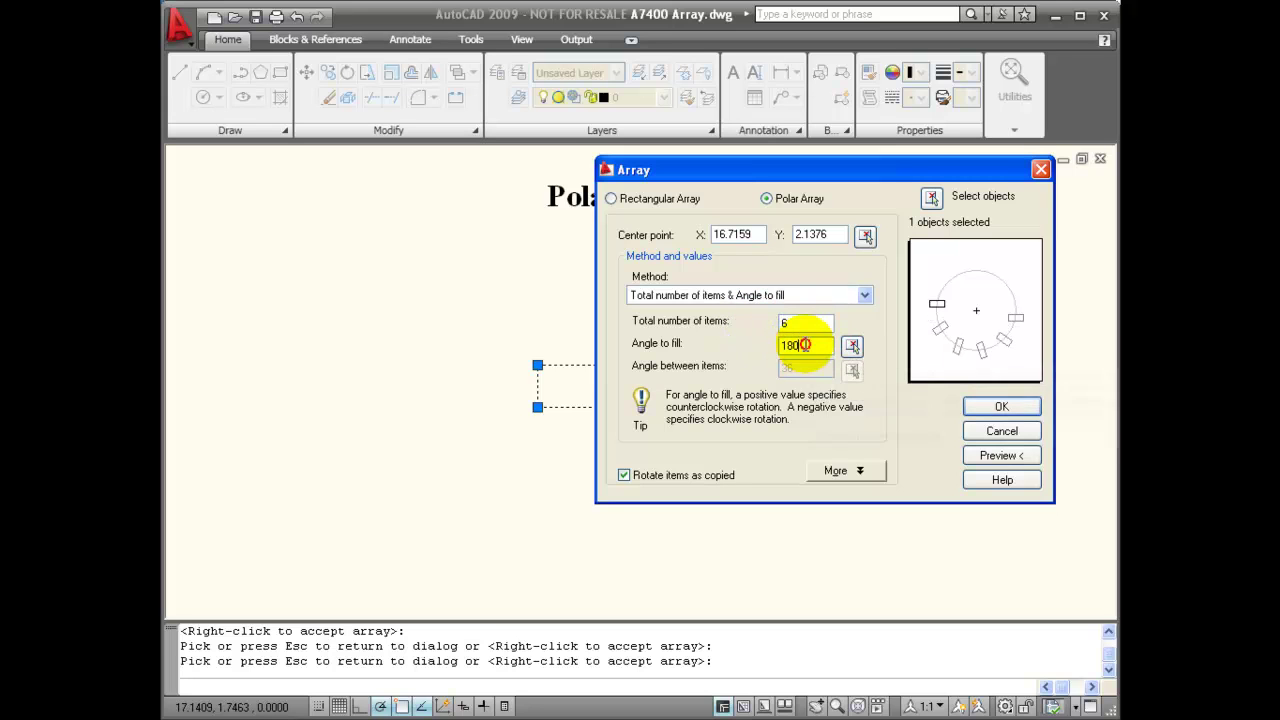
pyautogui.write('360')
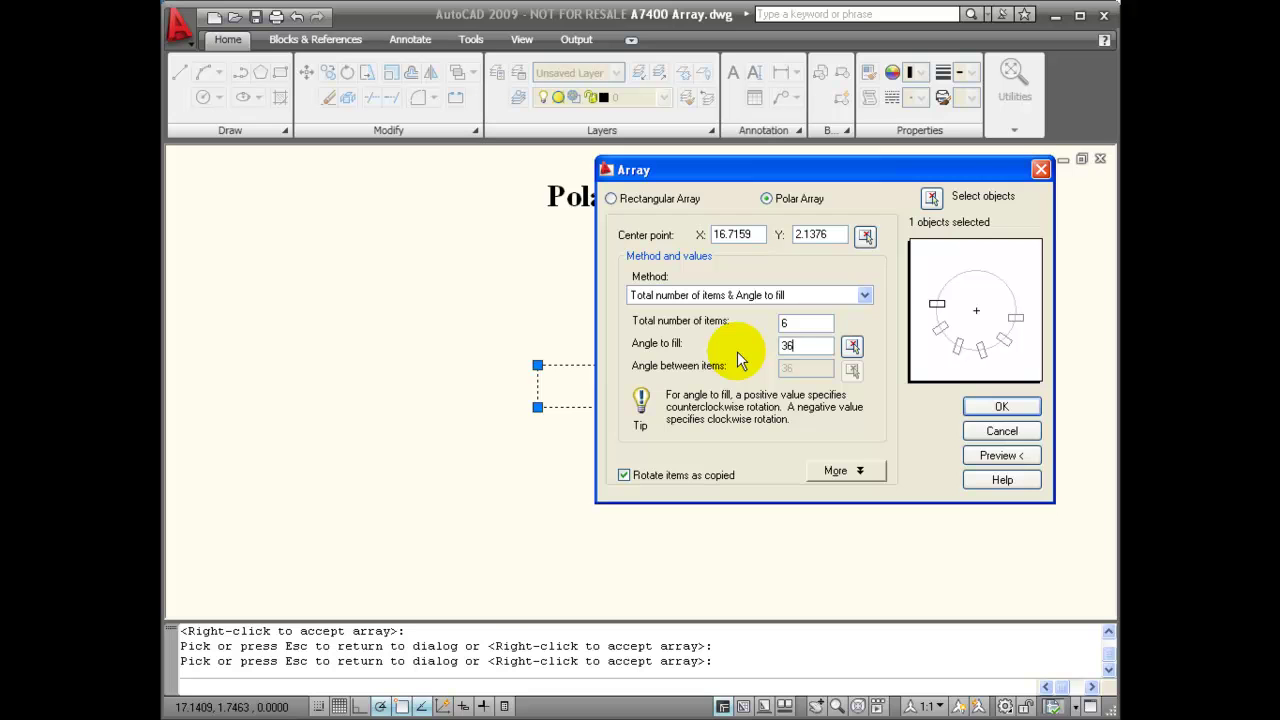
pyautogui.click(998, 407)
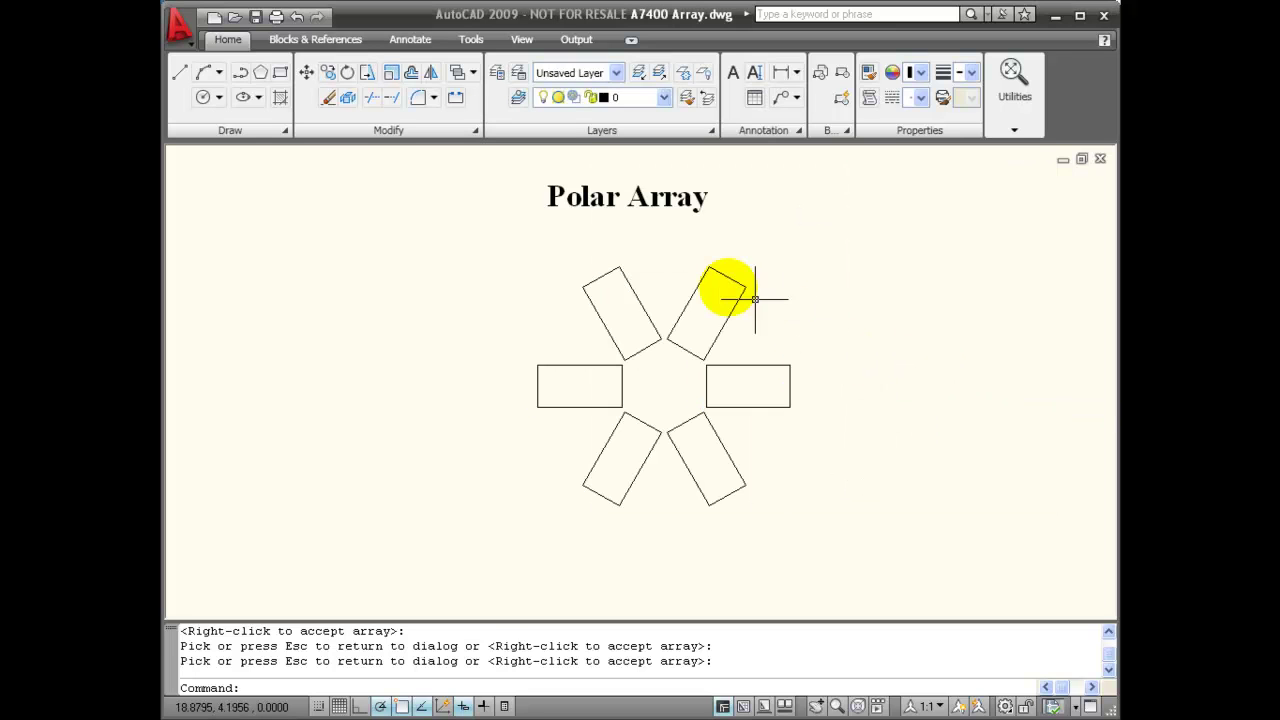